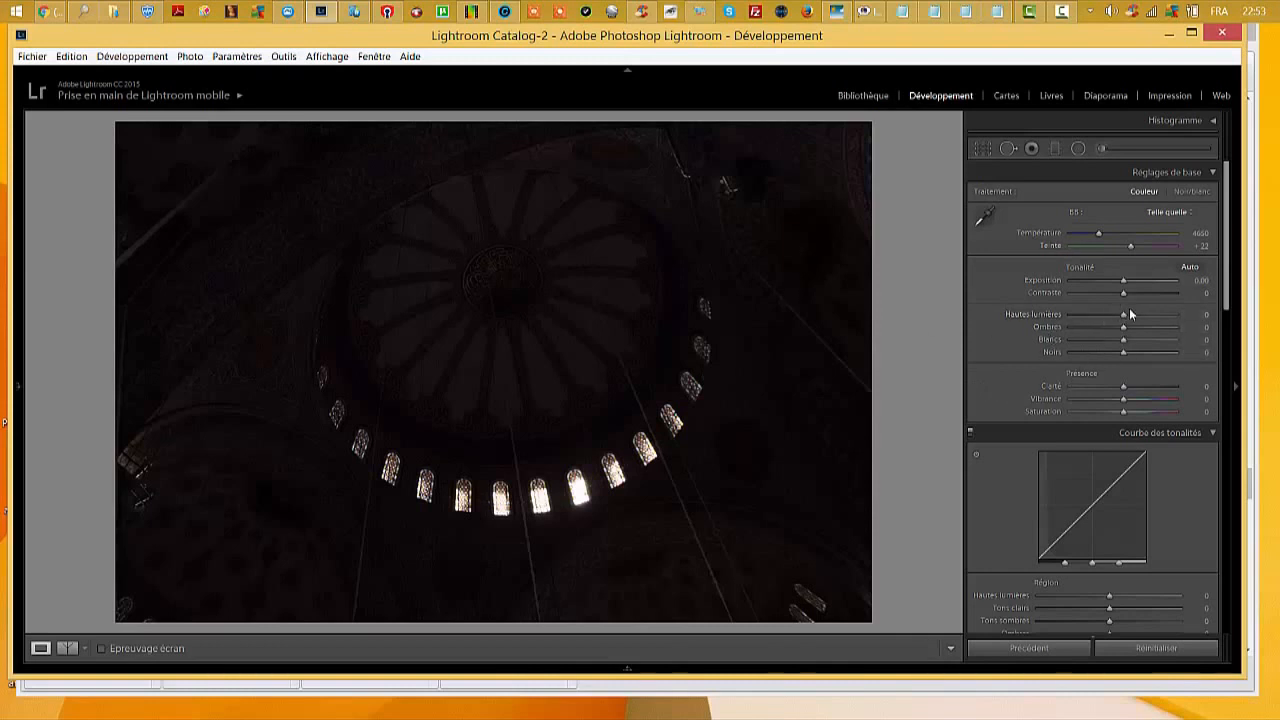
Step: Set the photo's exposure to +2.13, highlights to +22, shadows to -12, whites to +27 and blacks to +4
left_click_drag(1123, 283, 1144, 284)
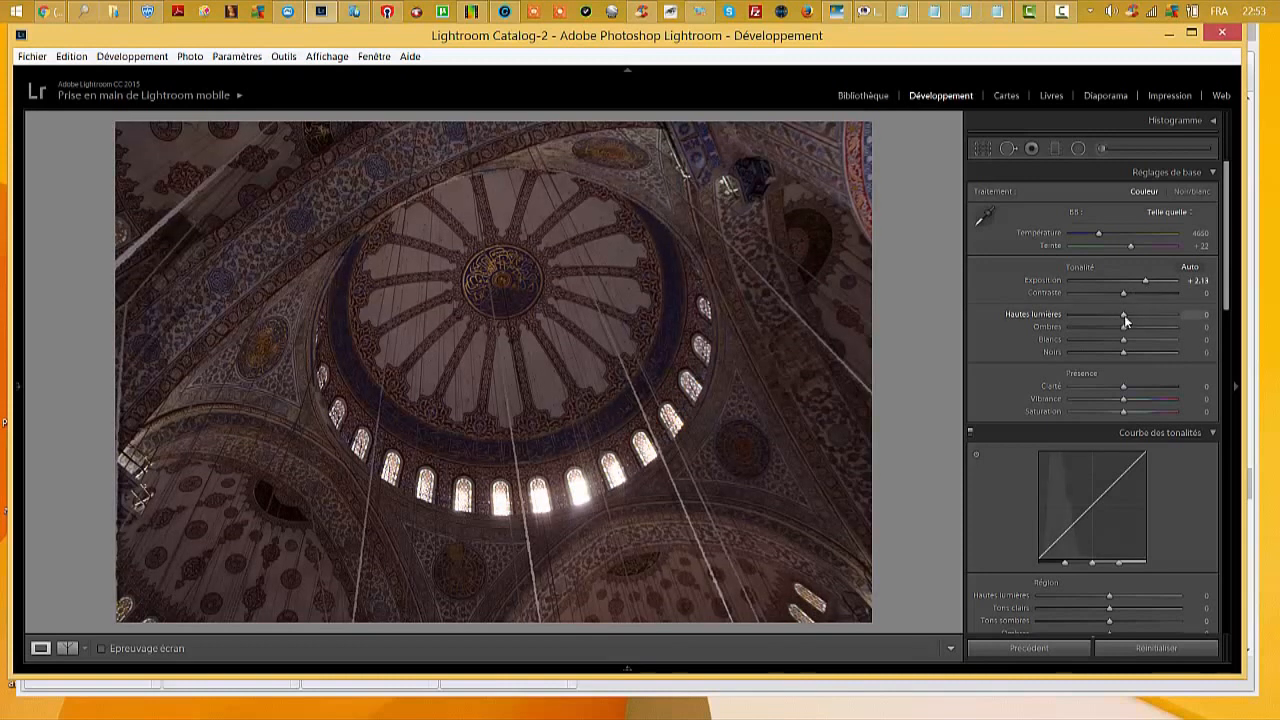
left_click_drag(1132, 316, 1138, 319)
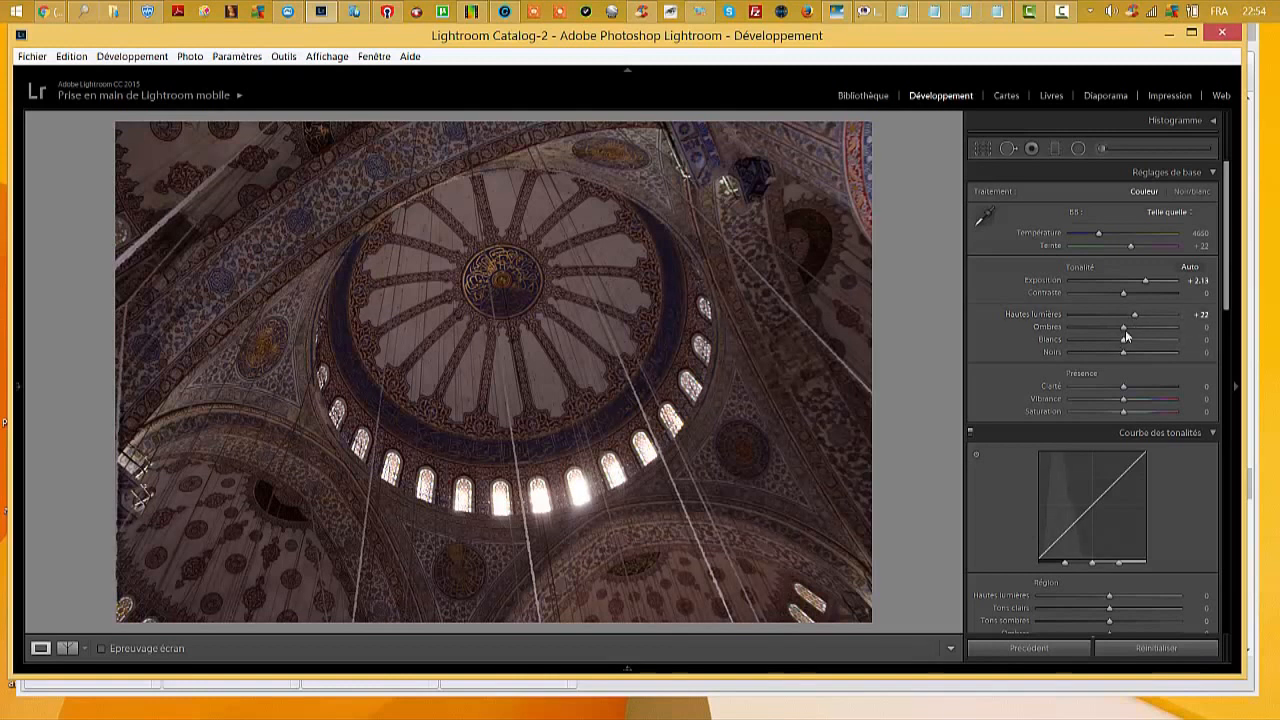
left_click_drag(1124, 328, 1124, 361)
Step: Set the photo's clarity to +53, vibrance to +22 and saturation to +16
left_click_drag(1138, 392, 1150, 394)
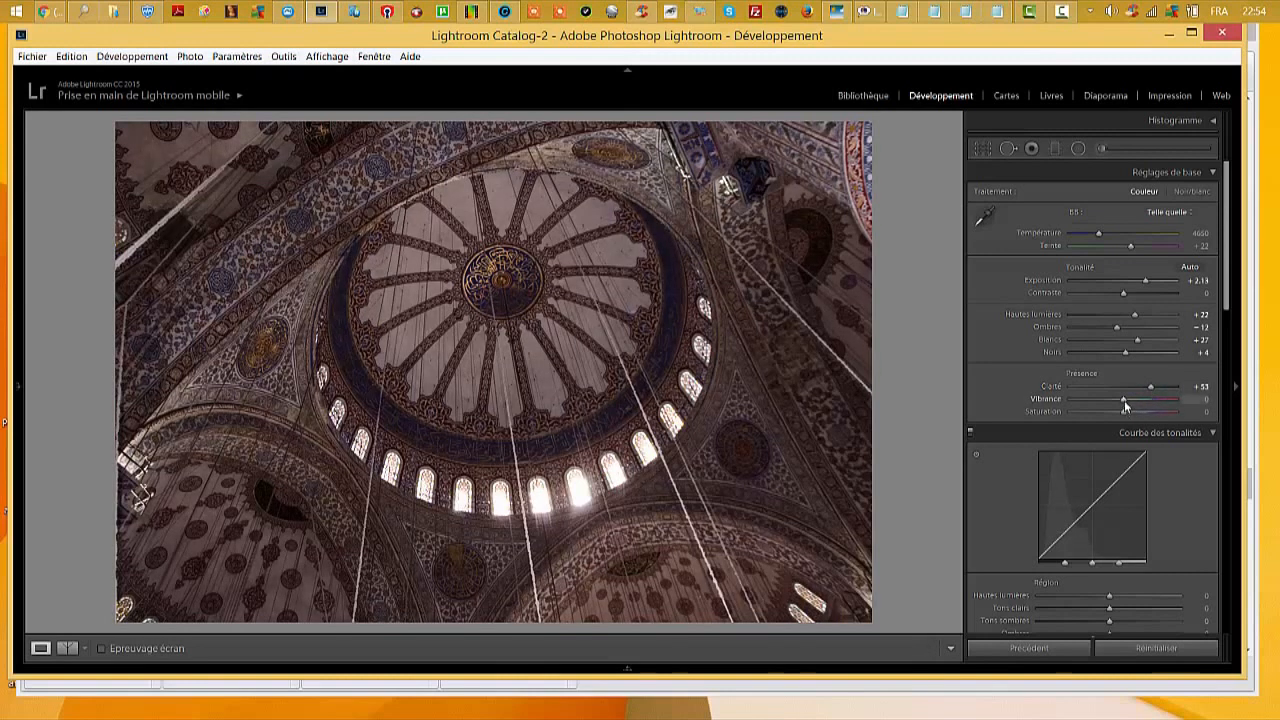
left_click_drag(1126, 400, 1135, 401)
left_click_drag(1132, 411, 1134, 411)
Step: Raise the tone curve's highlights region to +27
scroll(1000, 468, "down", 2)
scroll(995, 440, "down", 2)
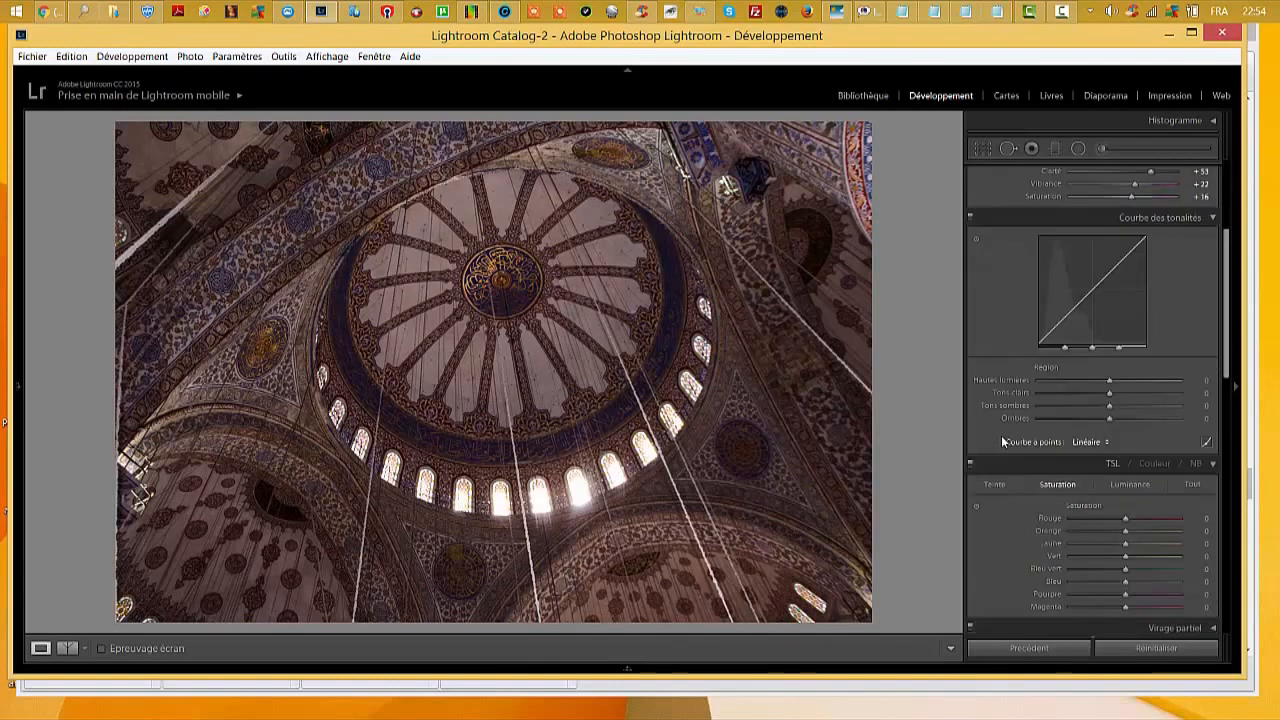
left_click_drag(1111, 383, 1130, 404)
Step: Set the HSL saturation of orange to +30, yellow to +18 and red to +12
scroll(988, 534, "down", 3)
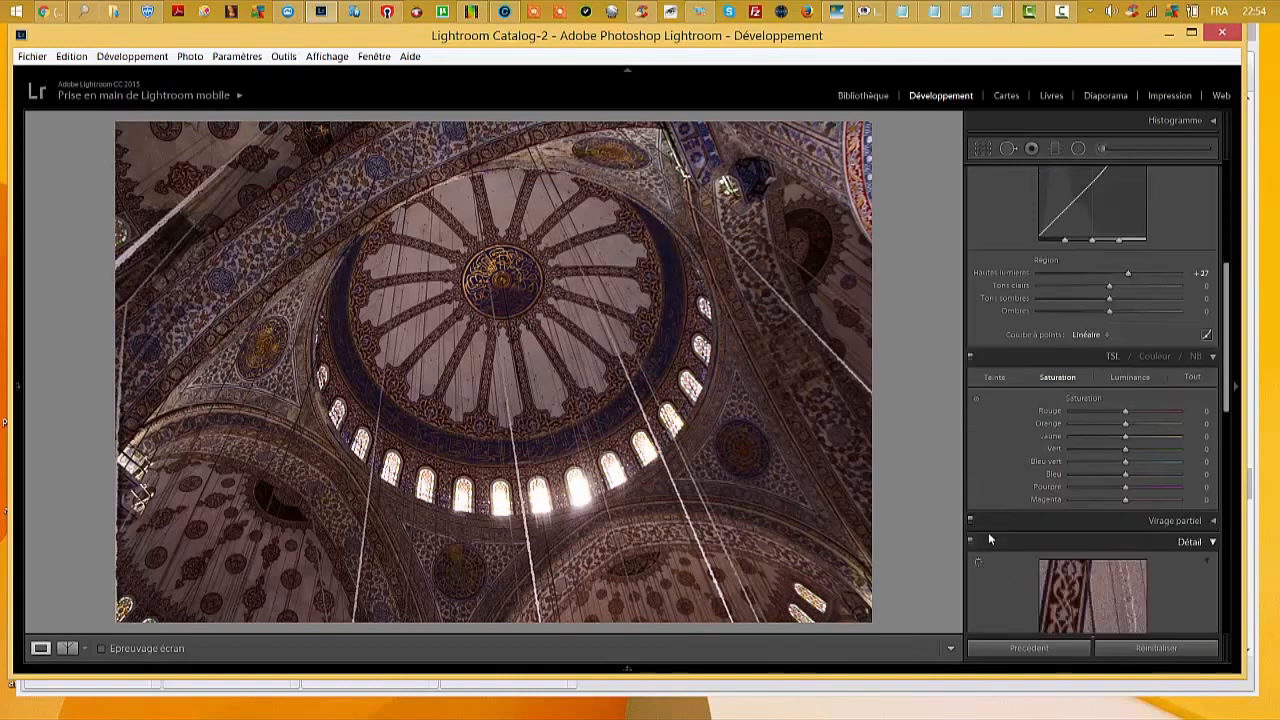
left_click(995, 377)
left_click(1052, 378)
left_click(1126, 381)
left_click(1065, 376)
left_click_drag(1126, 423, 1138, 425)
left_click_drag(1124, 438, 1135, 442)
left_click_drag(1127, 412, 1133, 412)
Step: Set the HSL luminance of orange to +28
scroll(1071, 480, "down", 2)
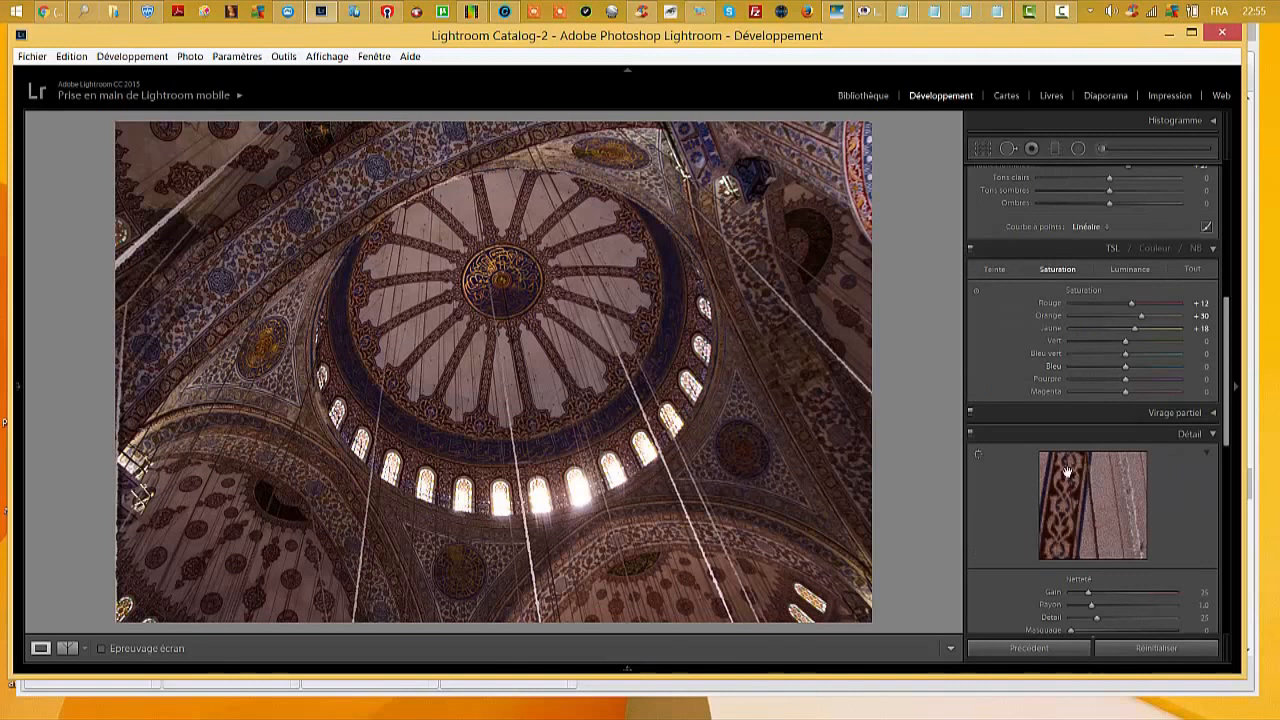
left_click(1131, 270)
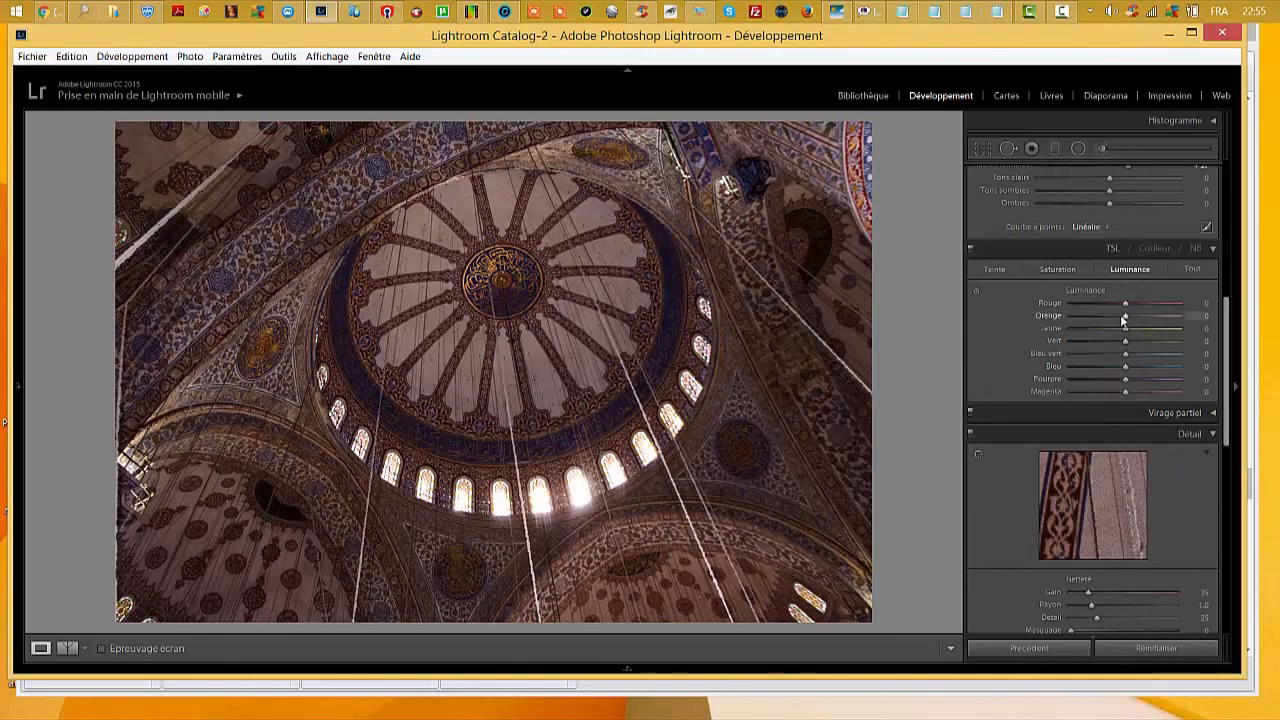
left_click_drag(1125, 316, 1144, 319)
Step: Set the blue HSL saturation to +60 and the blue luminance to +40
scroll(1012, 414, "up", 4)
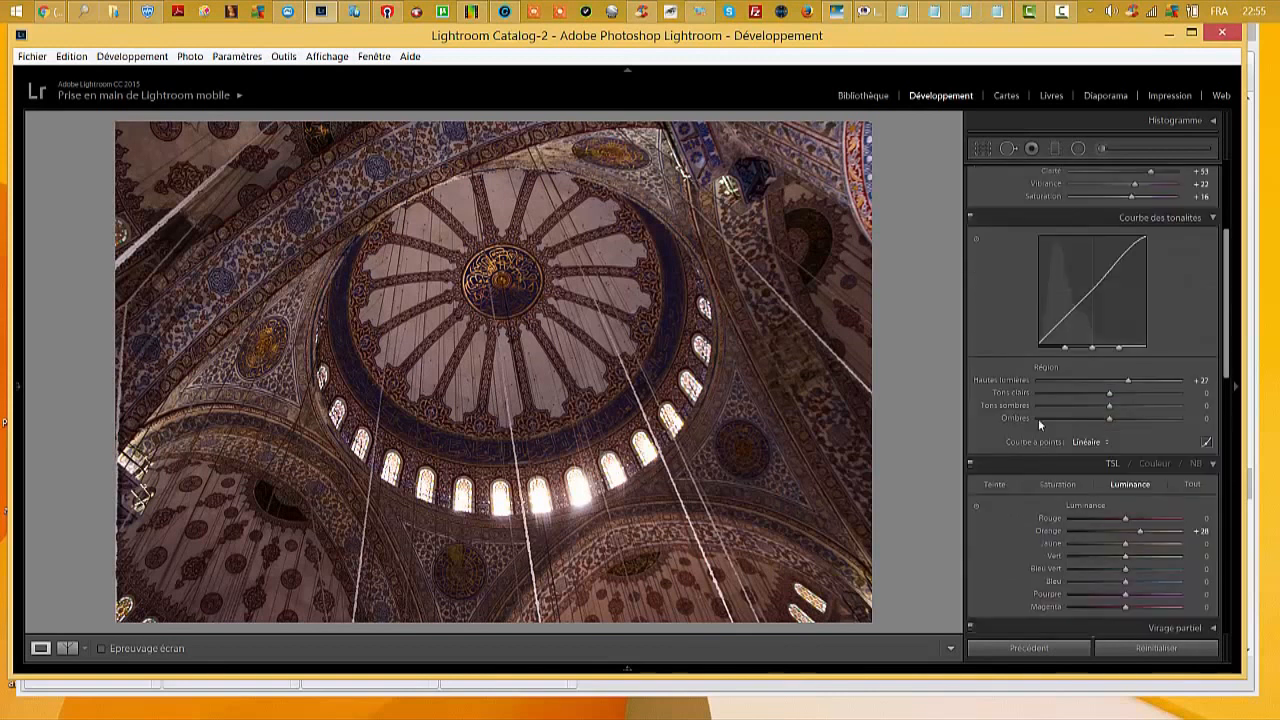
scroll(1037, 440, "down", 2)
left_click(1058, 378)
left_click_drag(1126, 481, 1158, 476)
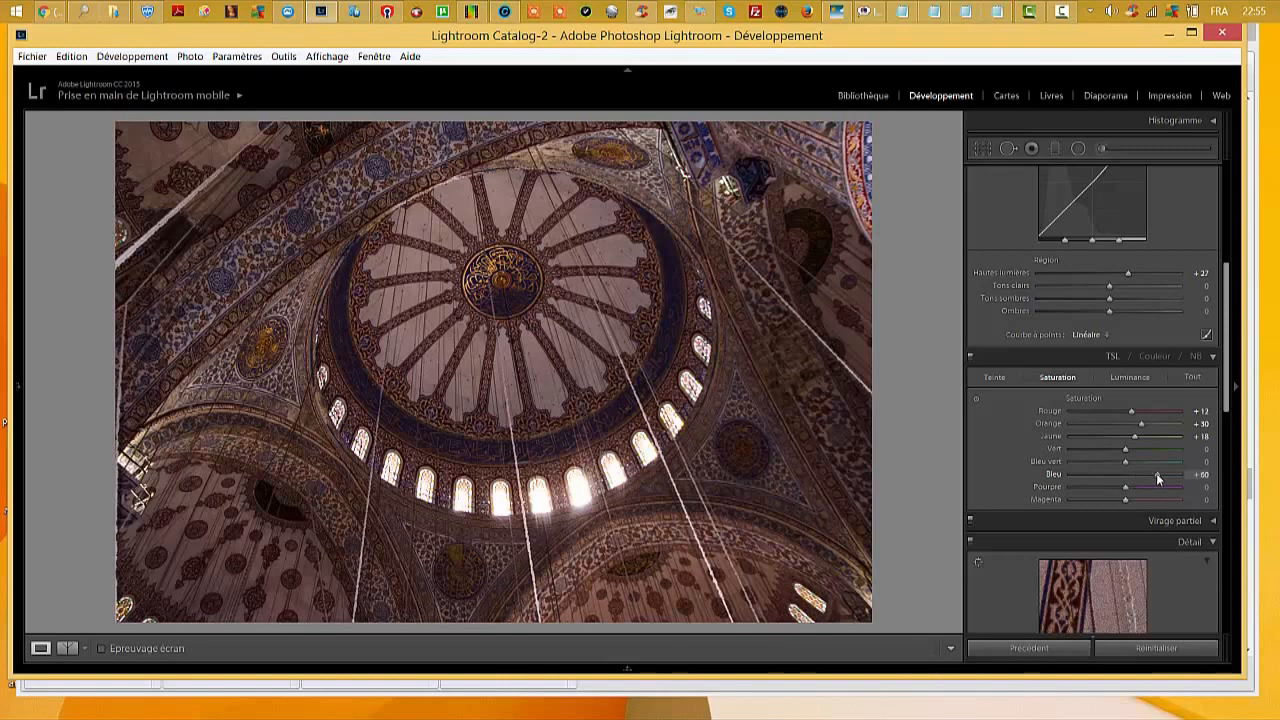
left_click(1127, 377)
left_click_drag(1125, 472, 1147, 490)
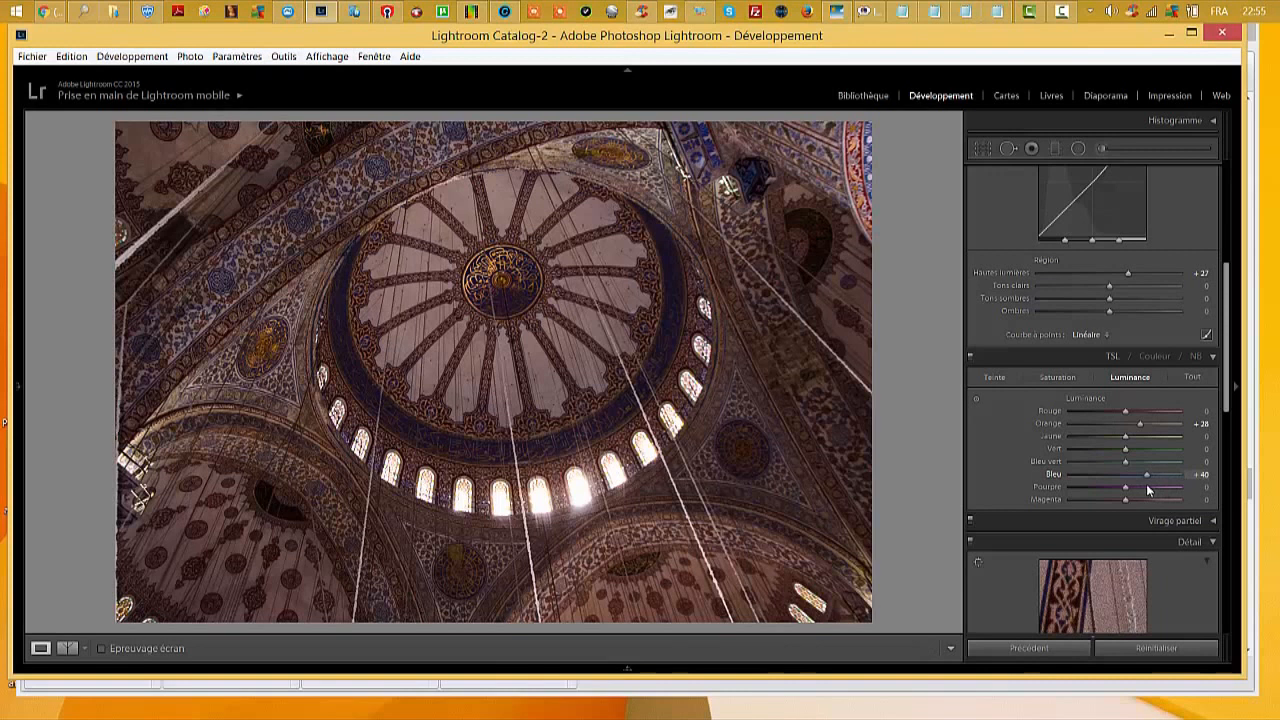
Step: Set the sharpening amount to 90, radius to 2.7, detail to 88 and masking to 93
scroll(1010, 535, "down", 5)
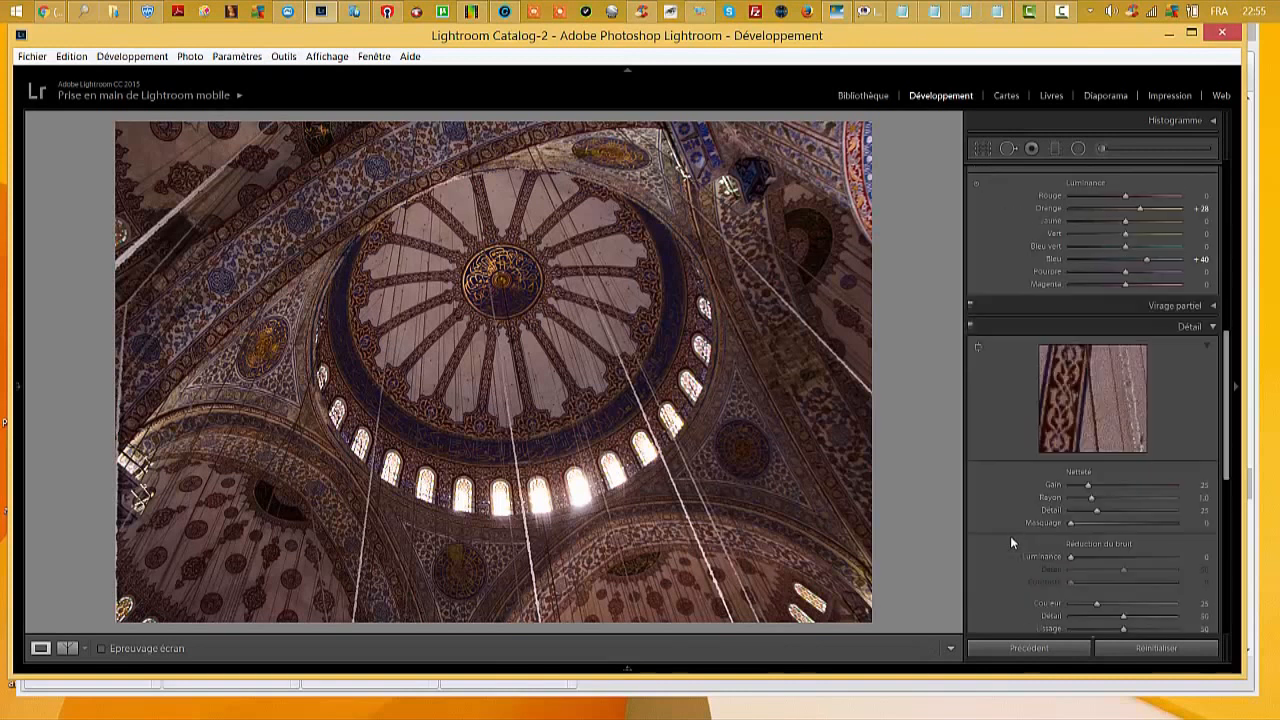
left_click_drag(1092, 489, 1145, 497)
left_click(1161, 497)
left_click(1163, 510)
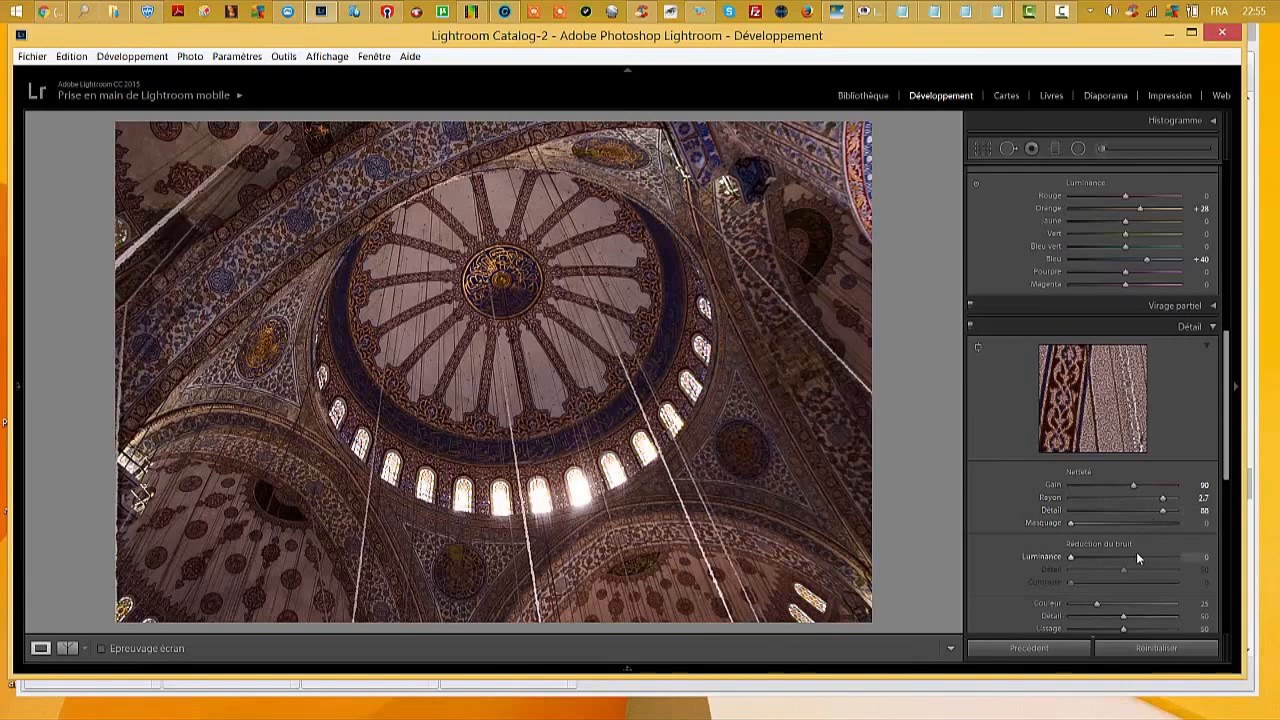
left_click(1168, 524)
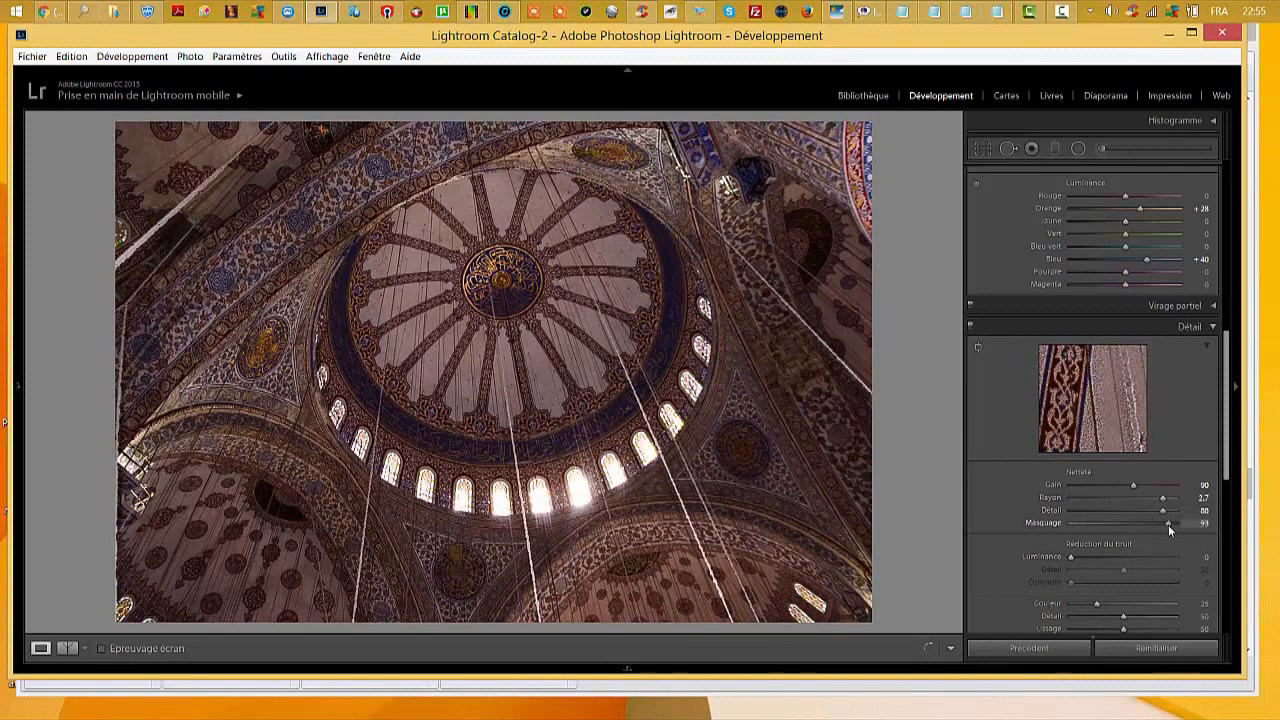
Step: Set noise reduction to luminance 8, detail 9 and contrast 11, with colour 8, colour detail 9 and smoothness 8
scroll(988, 500, "down", 2)
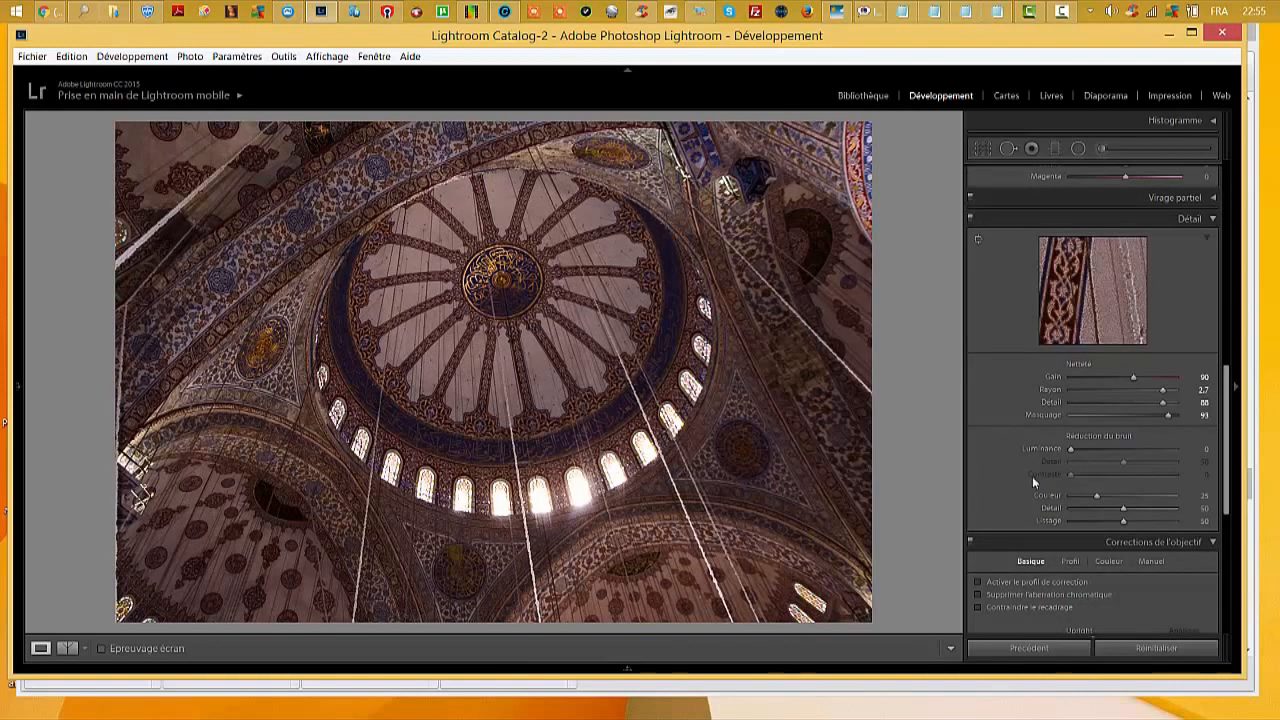
left_click(1079, 451)
left_click(1080, 460)
left_click(1080, 477)
left_click(1080, 495)
left_click(1080, 510)
left_click(1080, 521)
Step: Enable the lens profile correction, chromatic aberration removal and constrained crop, and show the lens profile settings
left_click(1020, 584)
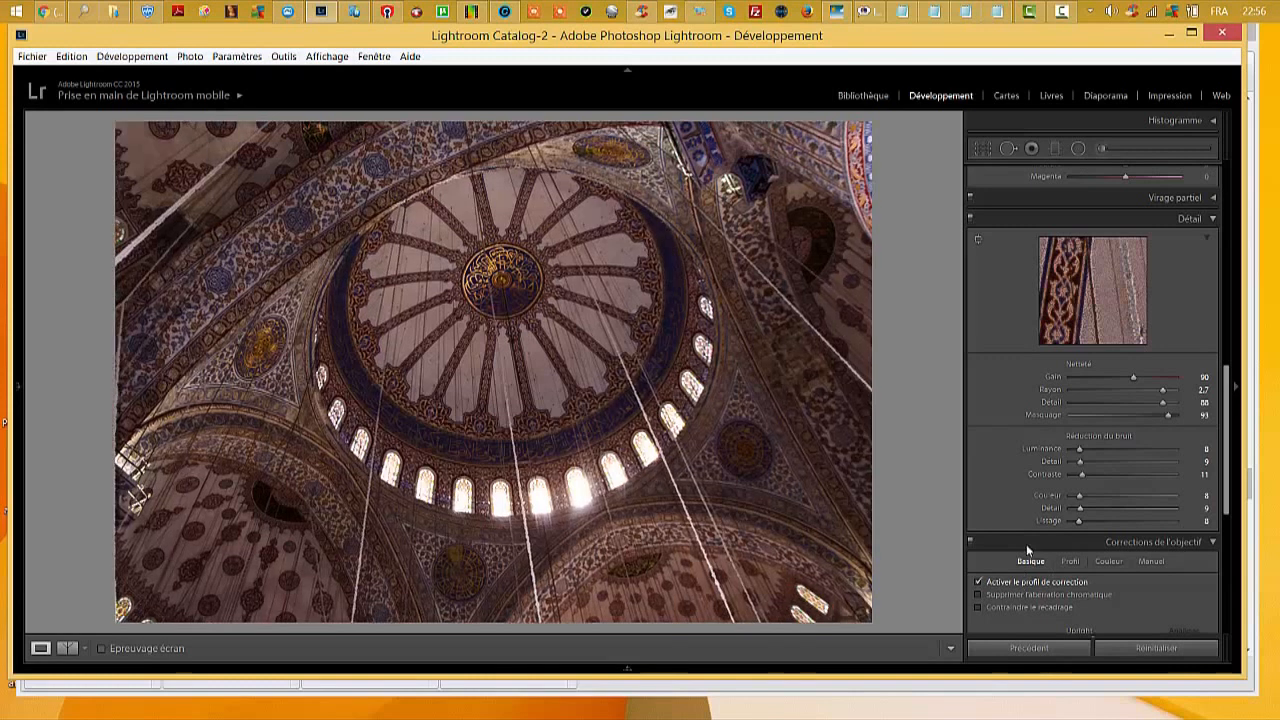
scroll(1022, 520, "down", 5)
left_click(1005, 380)
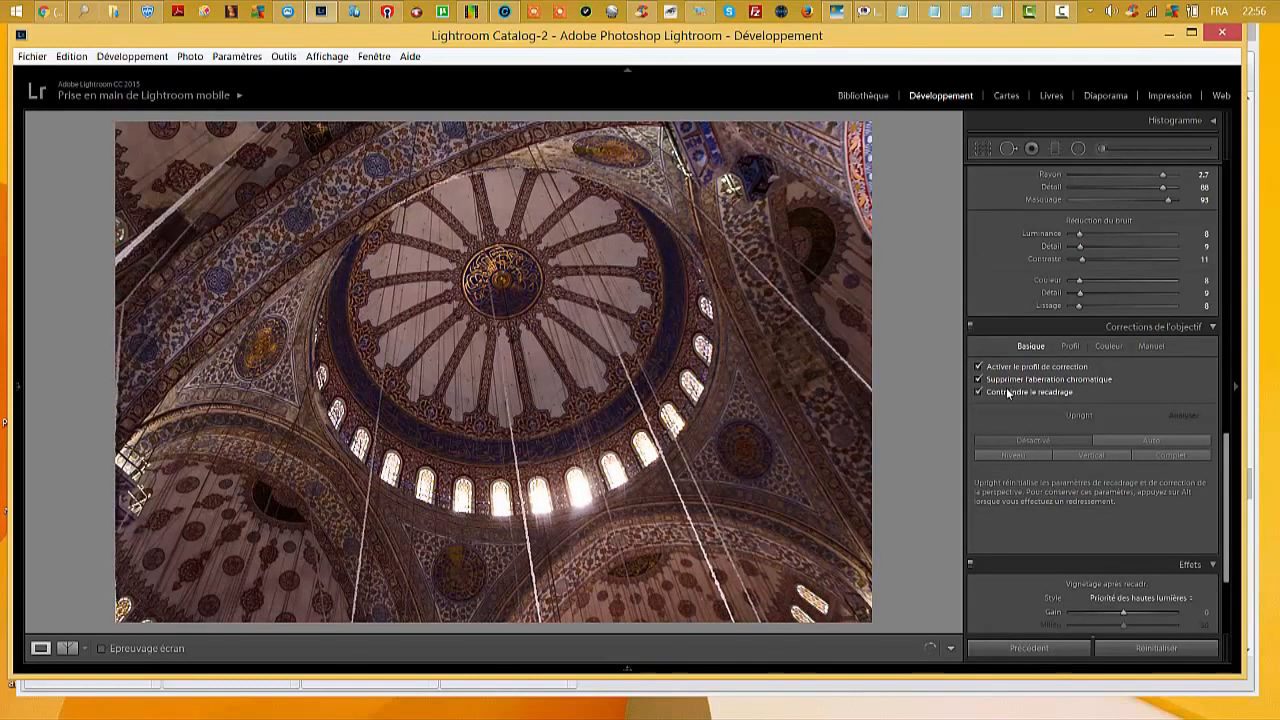
left_click(1070, 347)
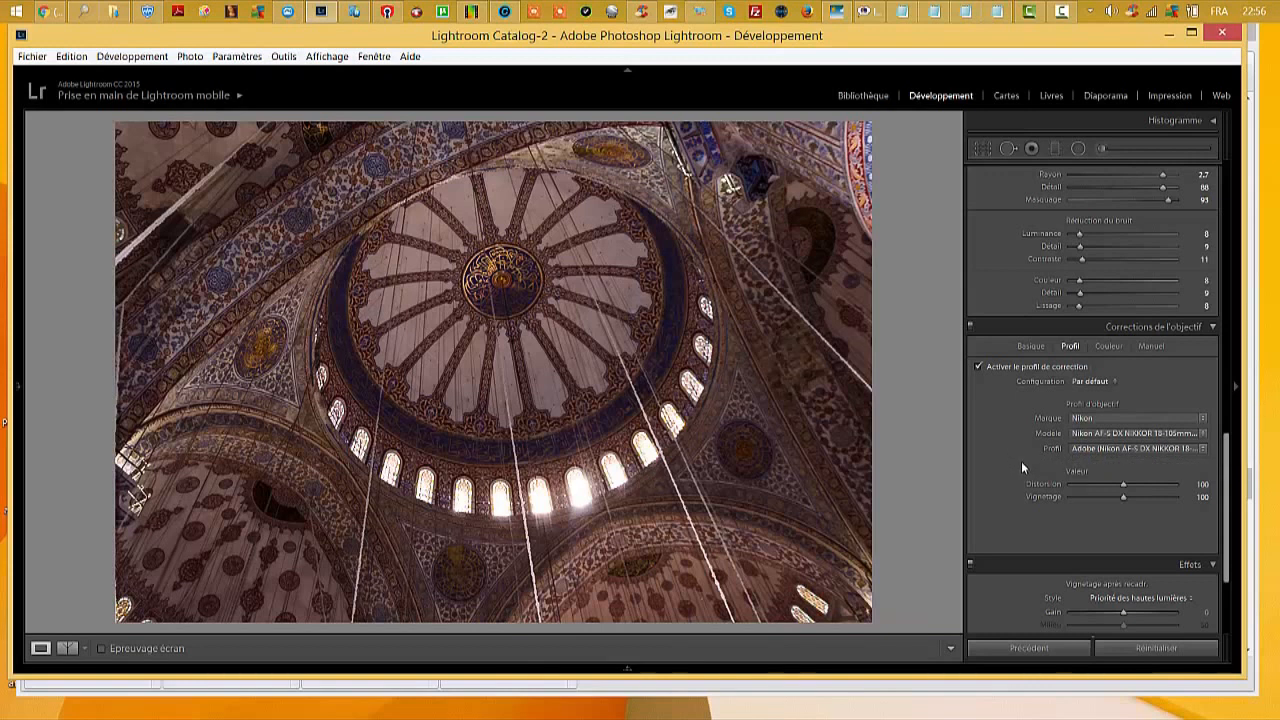
Step: Edit a copy with the Lightroom corrections in Color Efex Pro 4, apply the Detail Extractor filter at 15%, and save it
scroll(1023, 528, "down", 3)
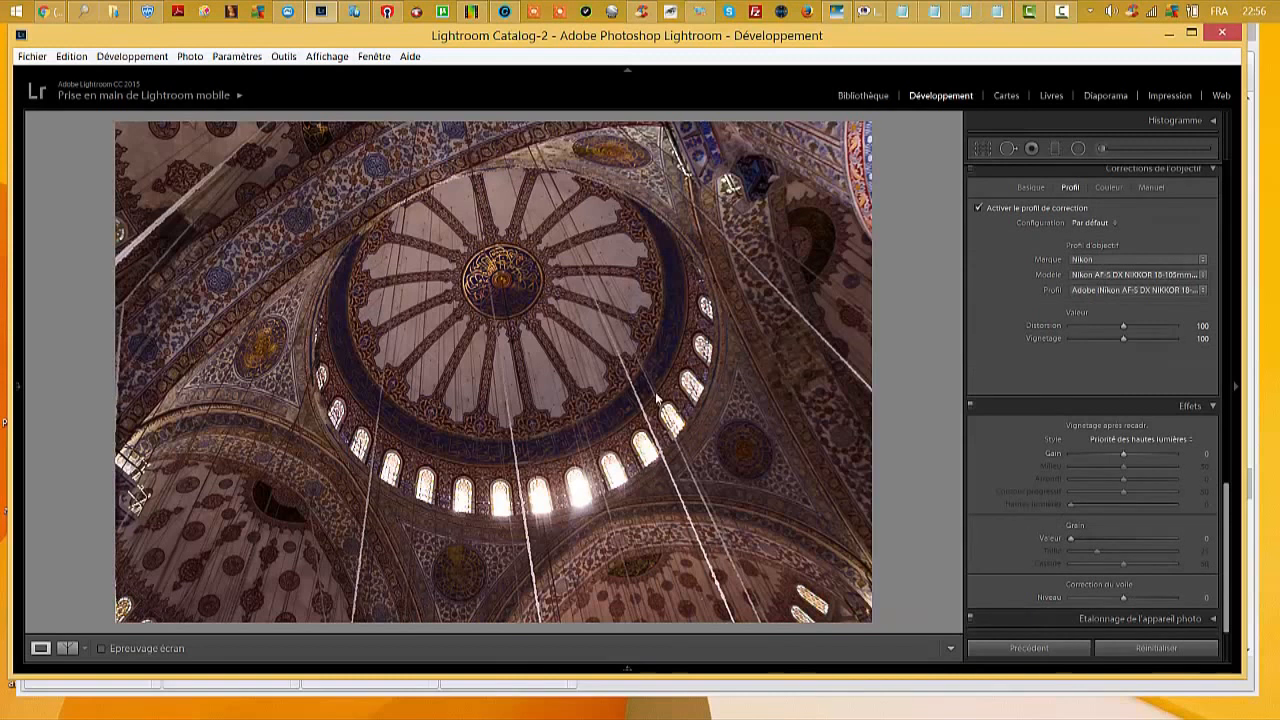
right_click(511, 361)
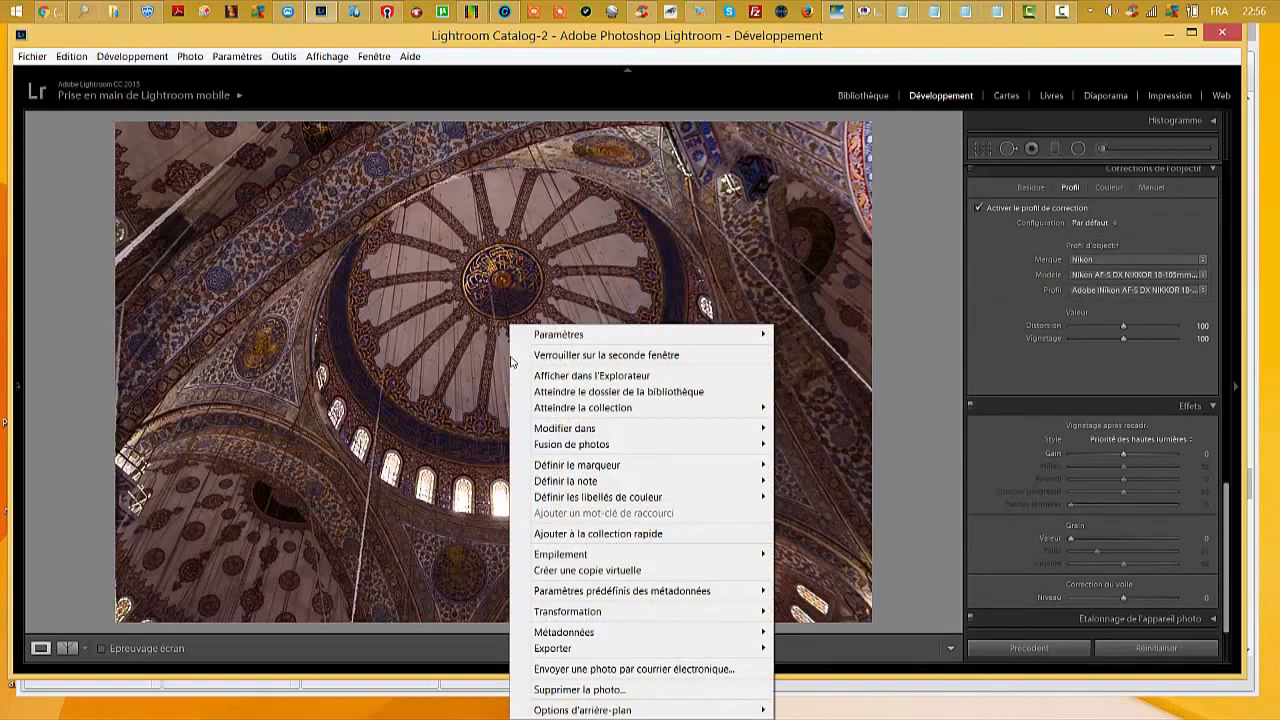
mouse_move(600, 430)
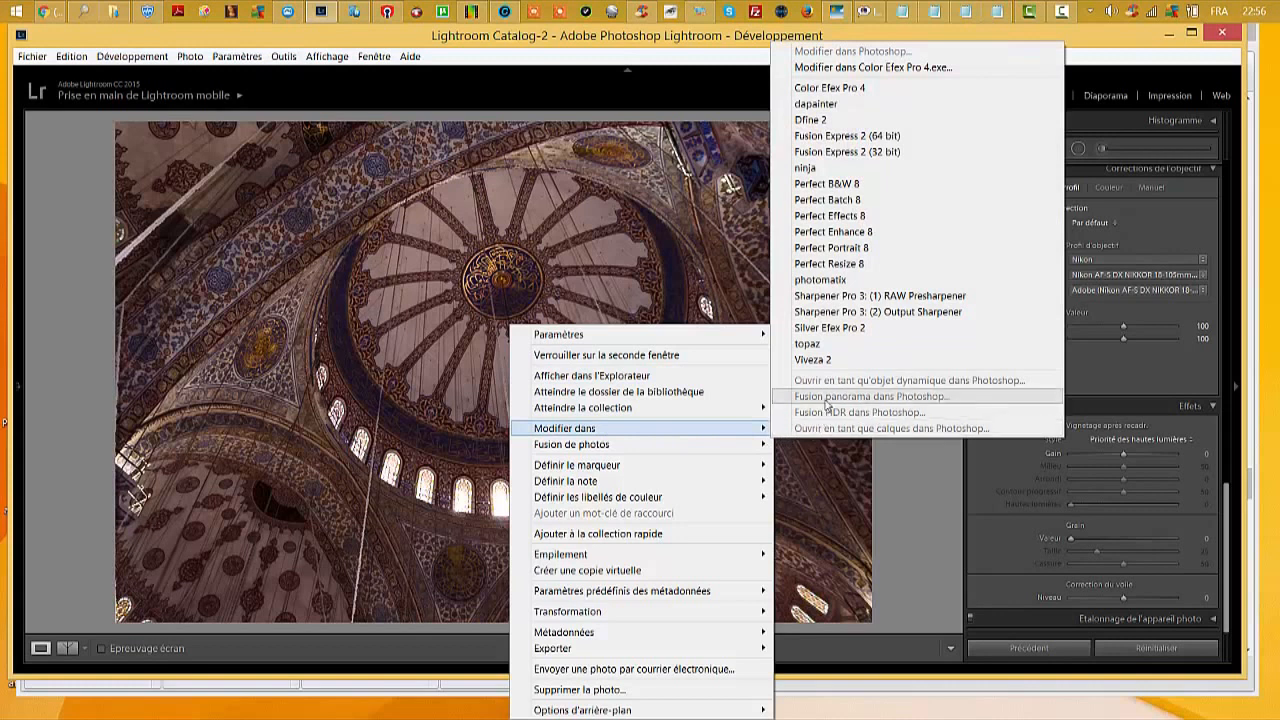
left_click(899, 70)
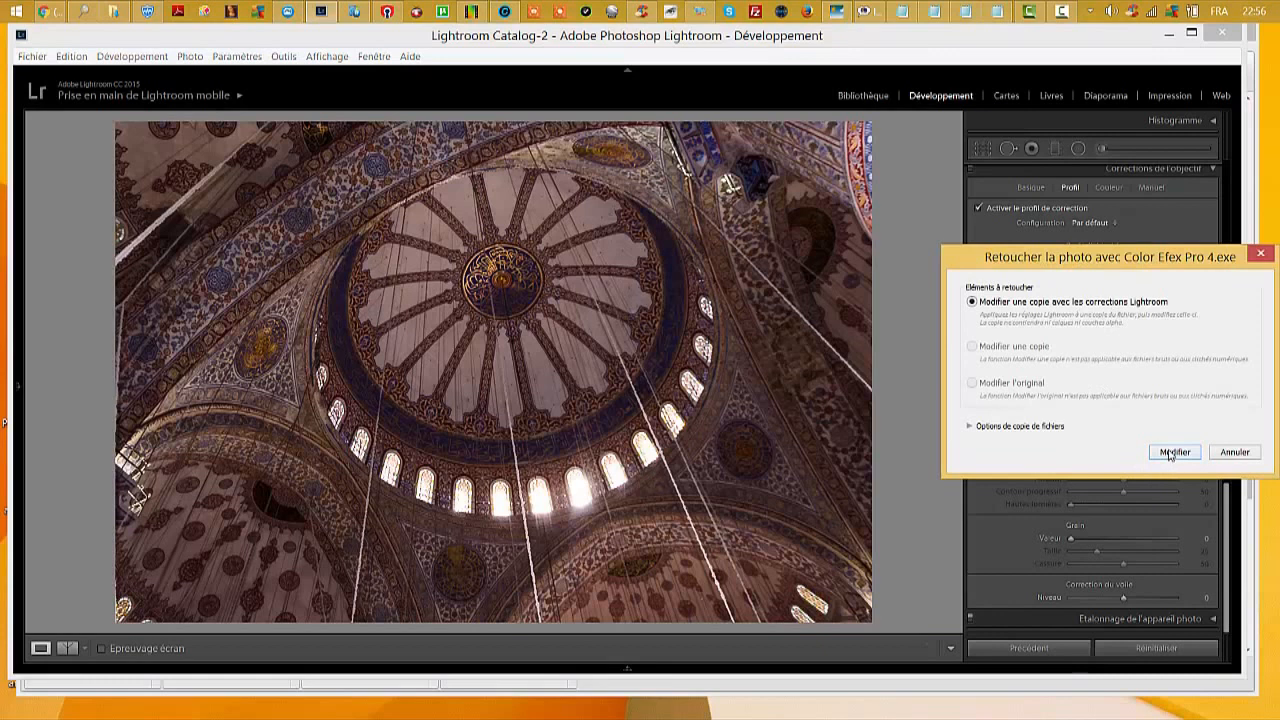
left_click(1170, 453)
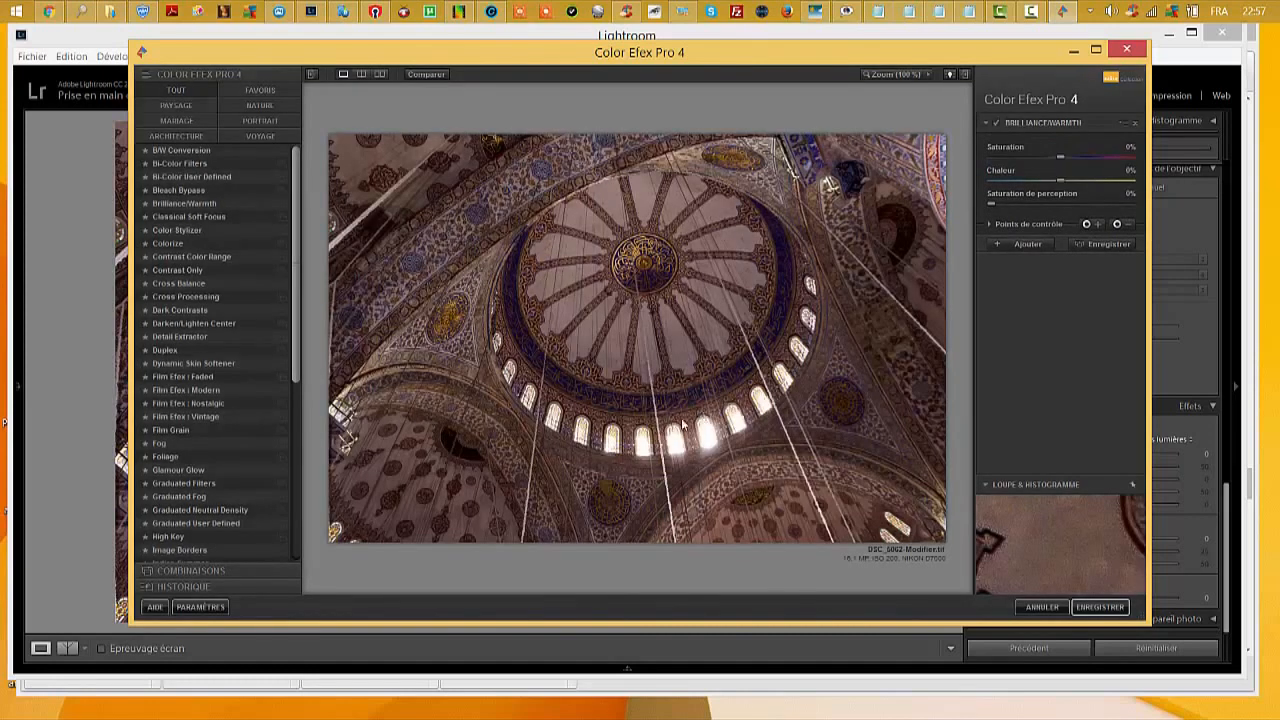
left_click(171, 336)
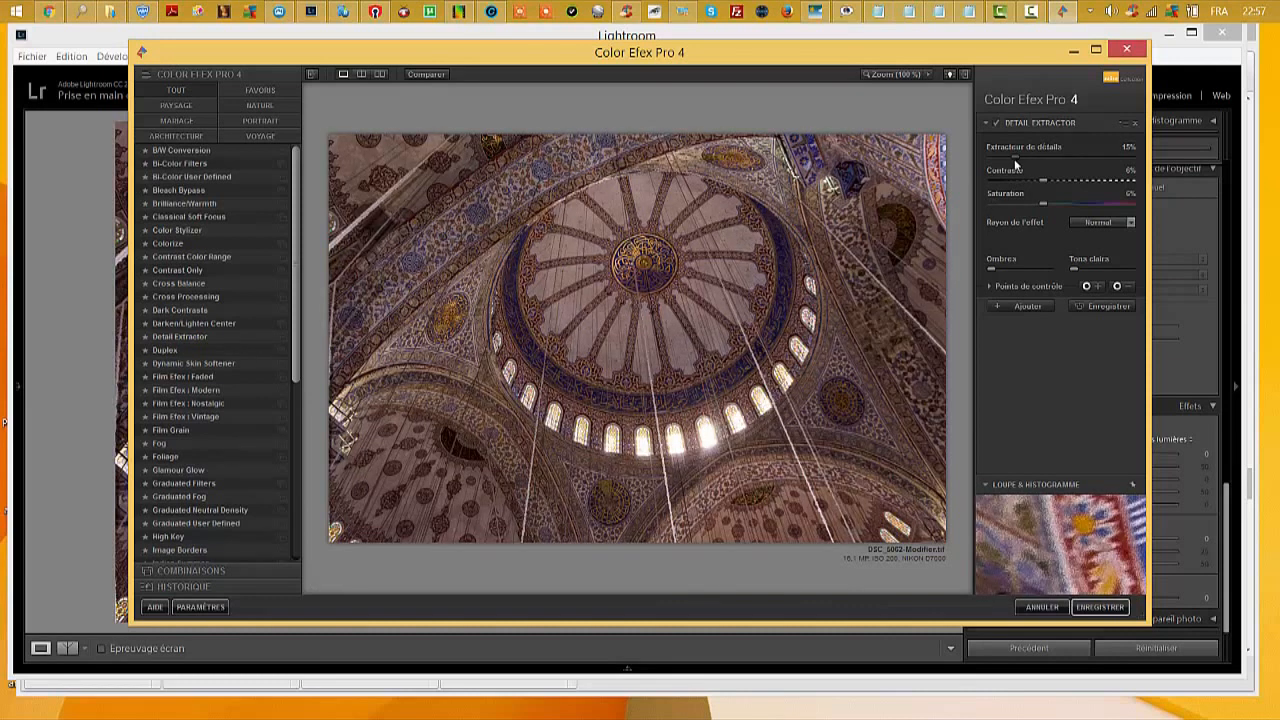
left_click(1087, 610)
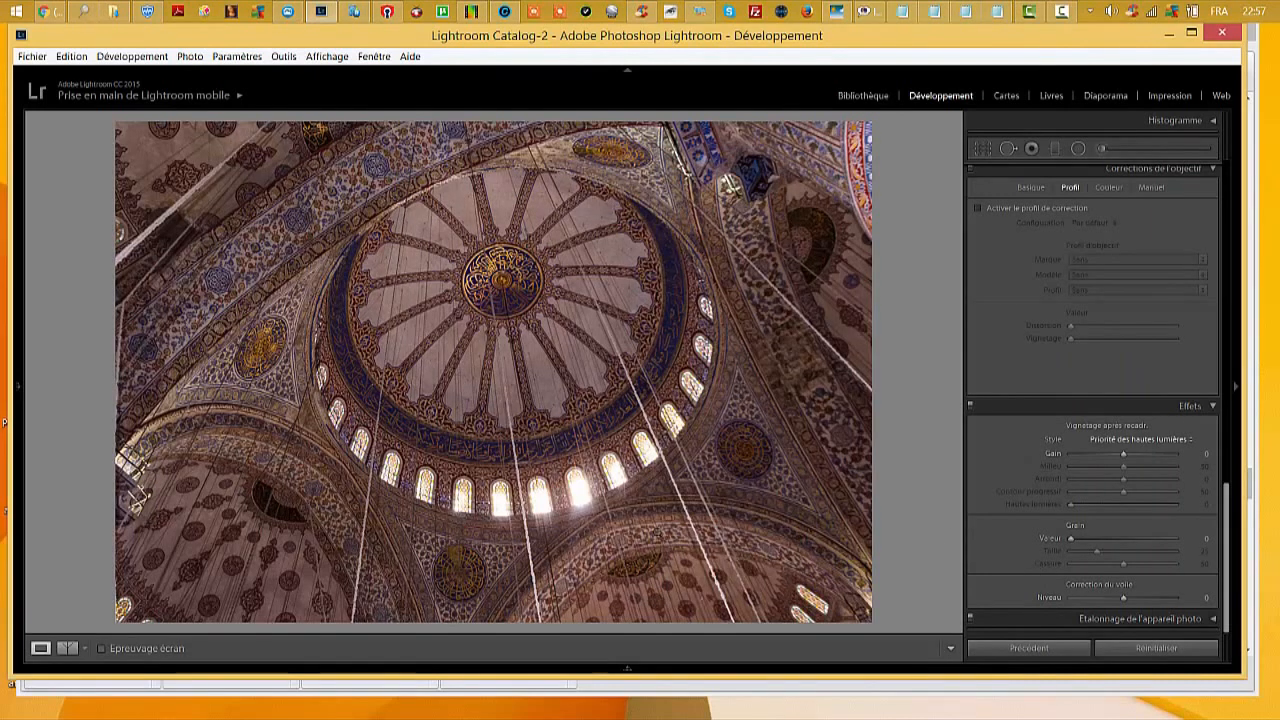
Step: Edit another copy with the Lightroom corrections in Color Efex Pro 4, apply the Brilliance/Warmth filter, and save it
right_click(577, 413)
mouse_move(612, 428)
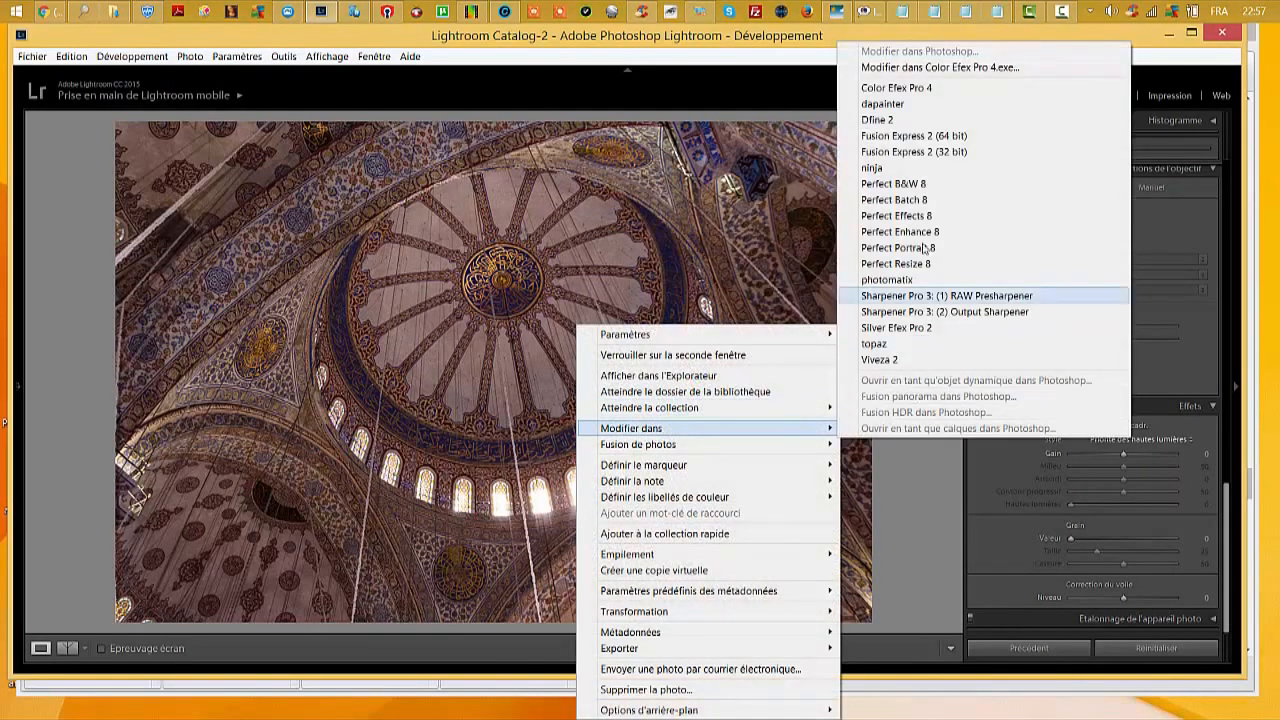
left_click(896, 87)
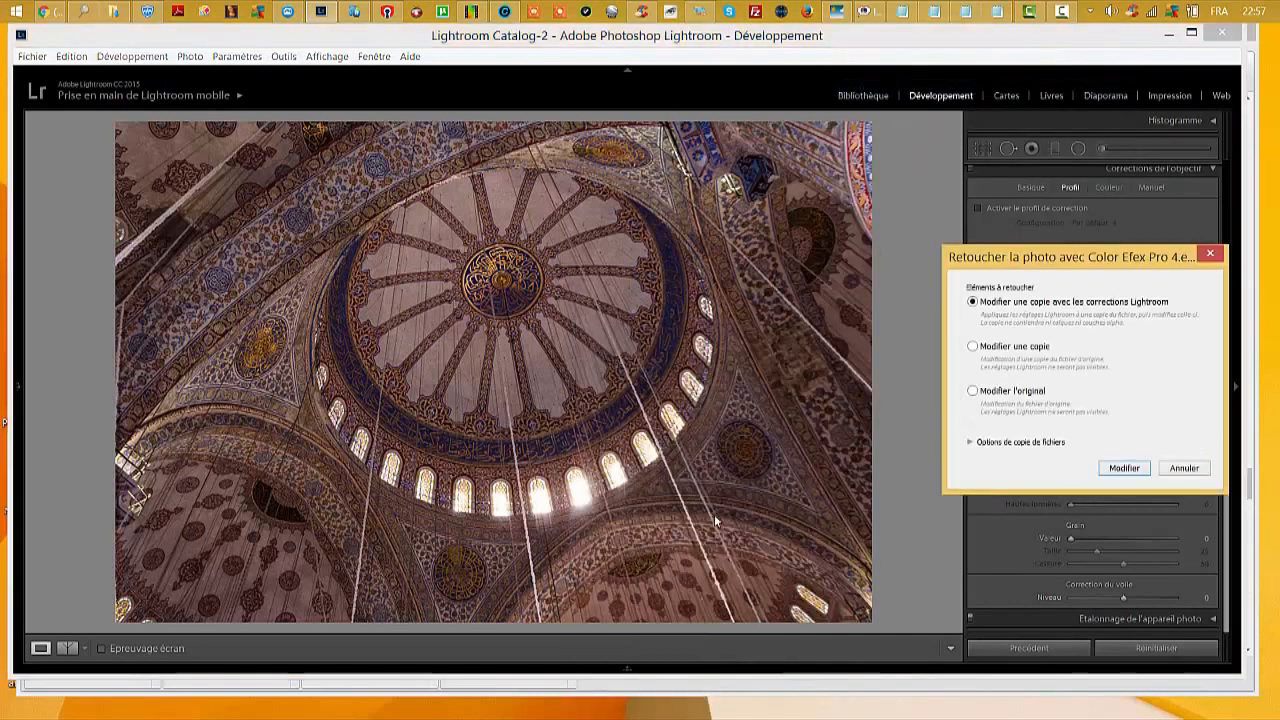
left_click(1123, 468)
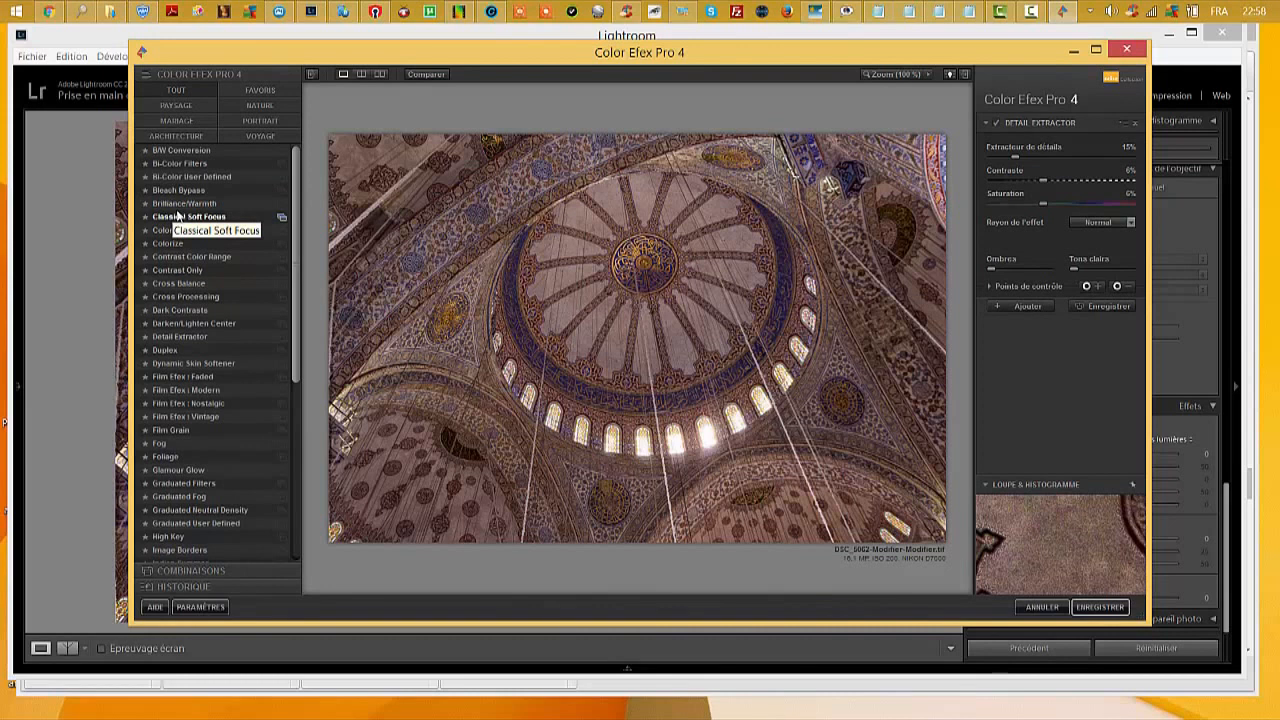
left_click(177, 205)
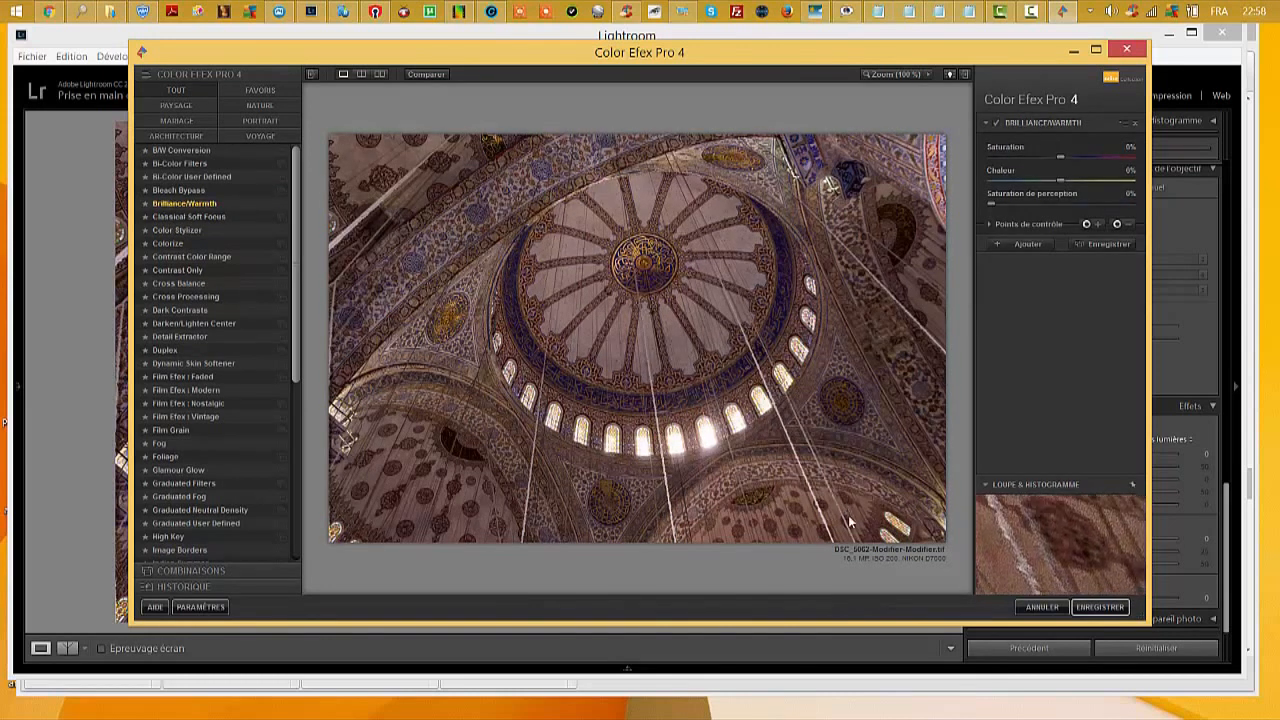
left_click(1089, 613)
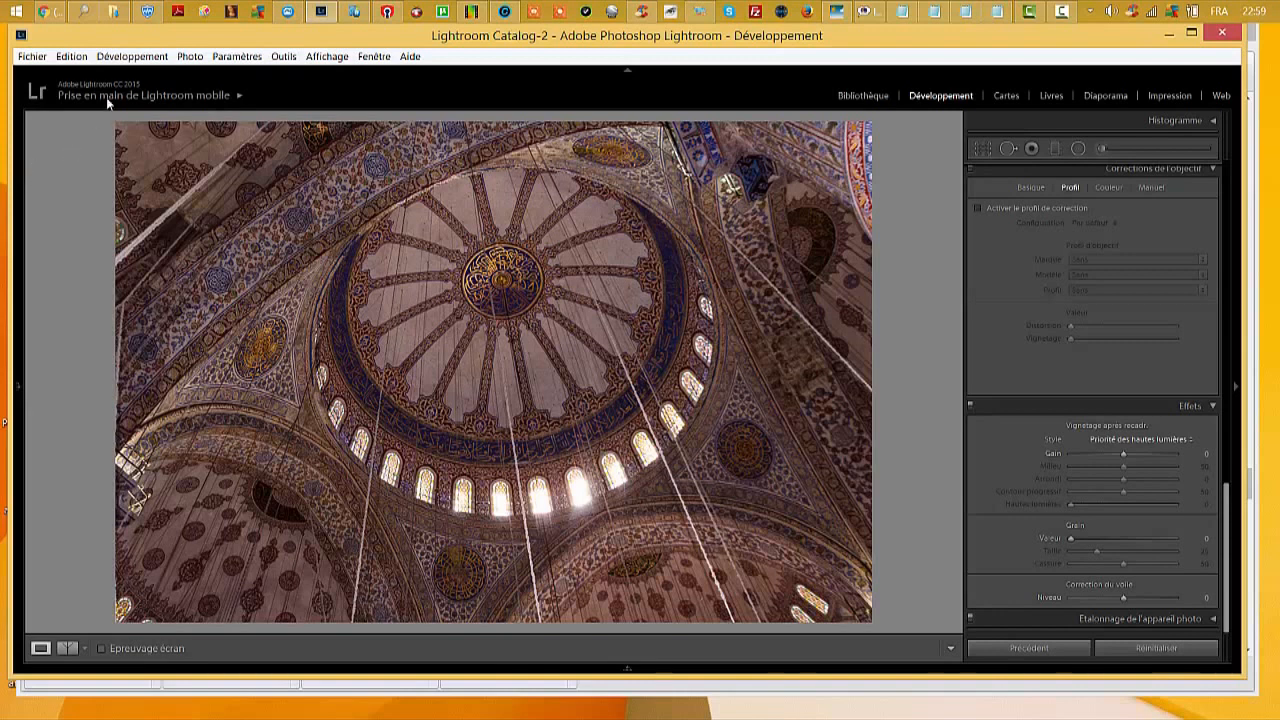
Step: Export the photo to the D:\work-second folder as a quality 100 JPEG, with the export opening in PhotoFiltre Studio X
left_click(36, 58)
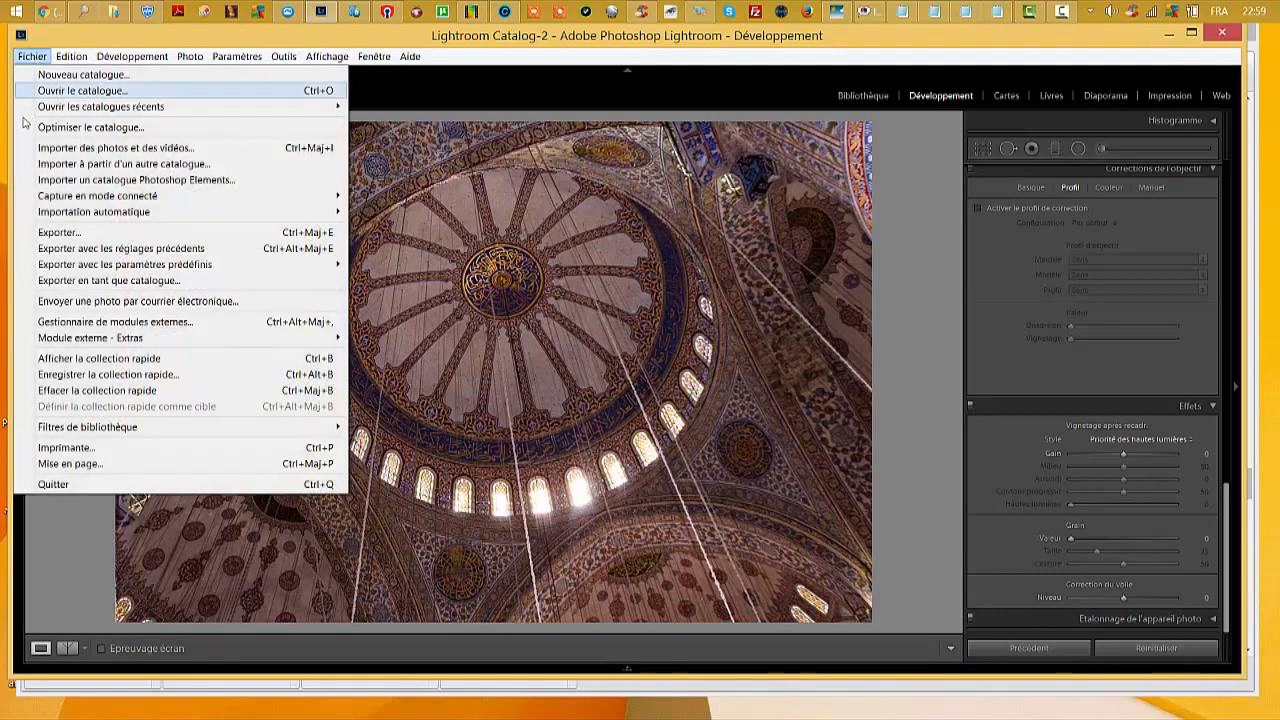
left_click(60, 232)
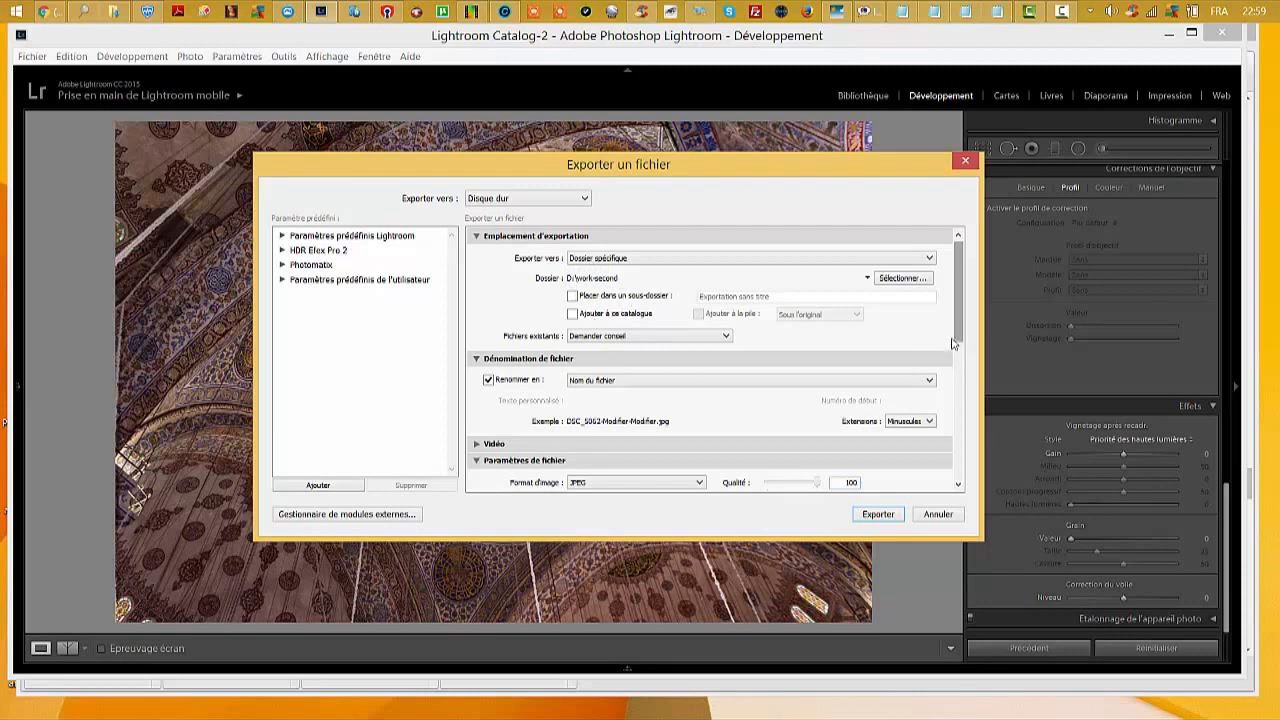
scroll(959, 336, "down", 3)
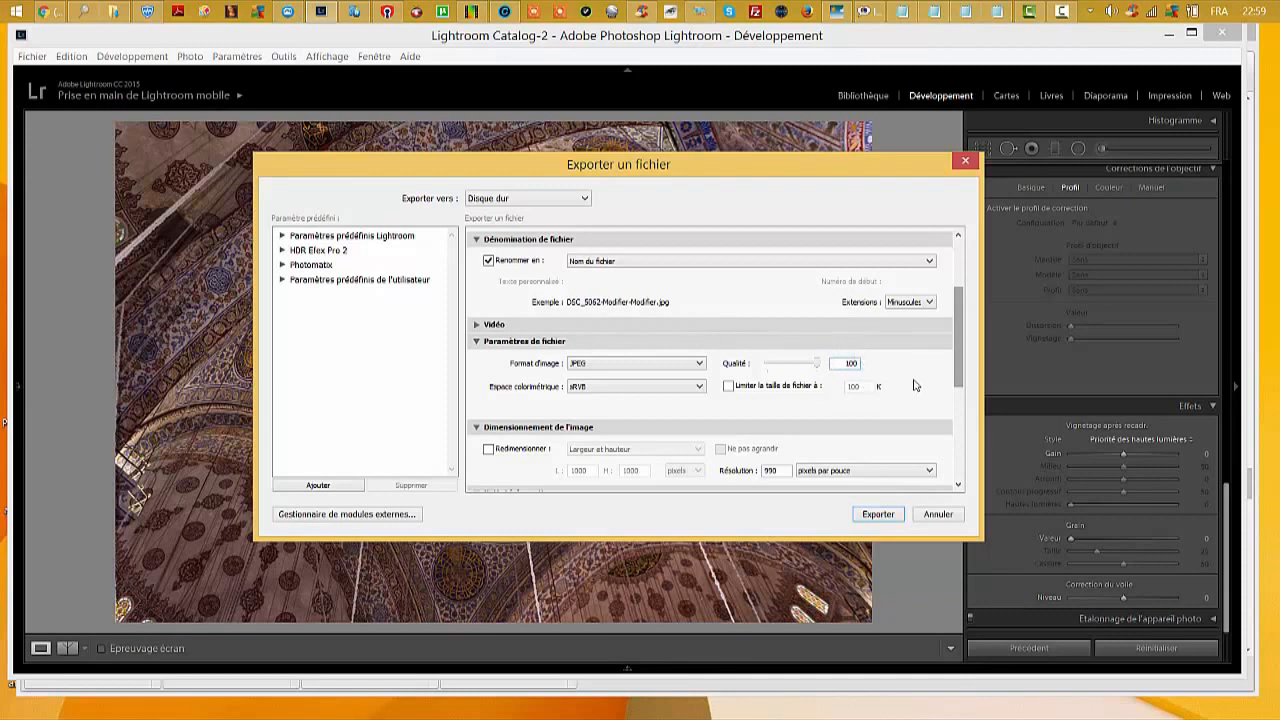
left_click_drag(962, 366, 960, 420)
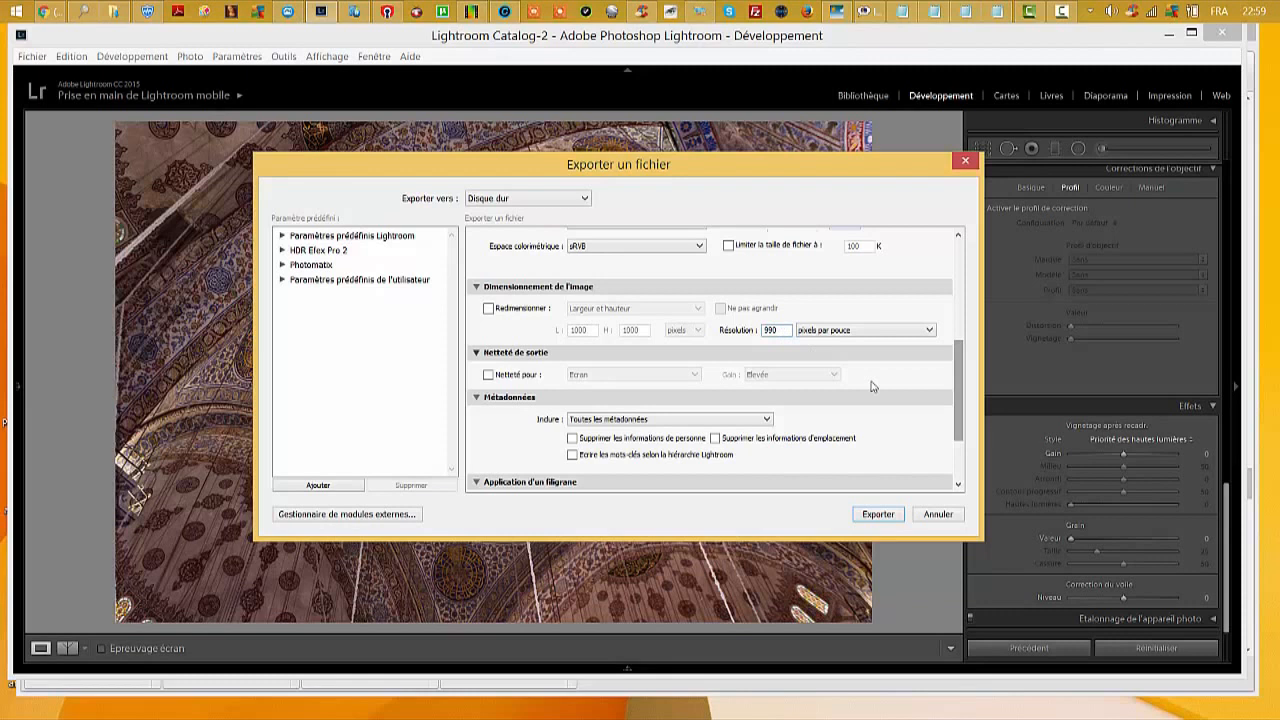
left_click_drag(967, 380, 967, 435)
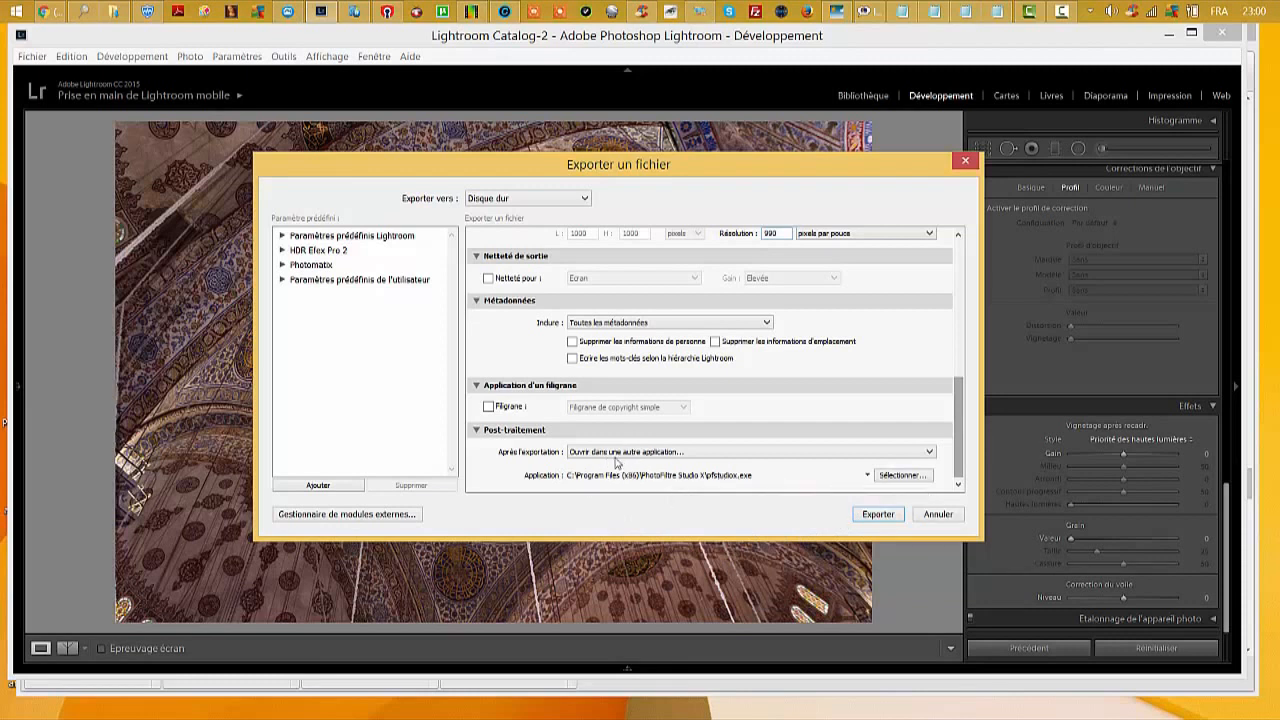
left_click(708, 459)
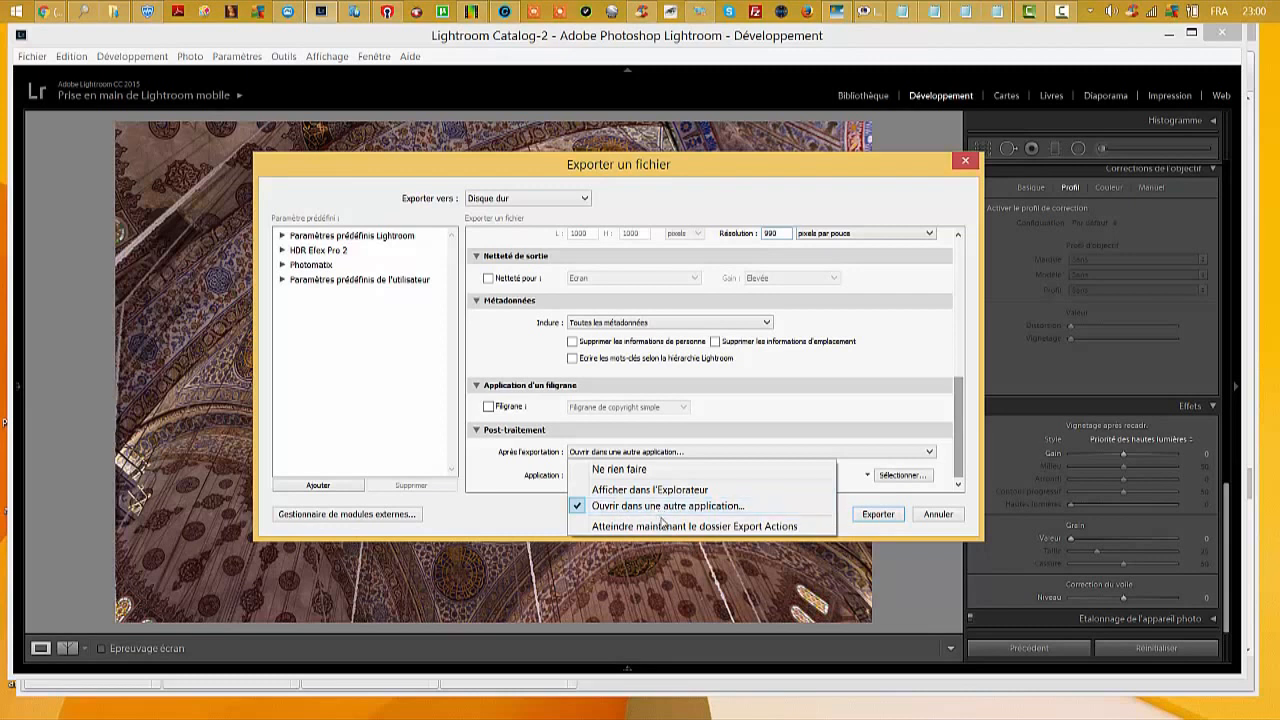
left_click(751, 433)
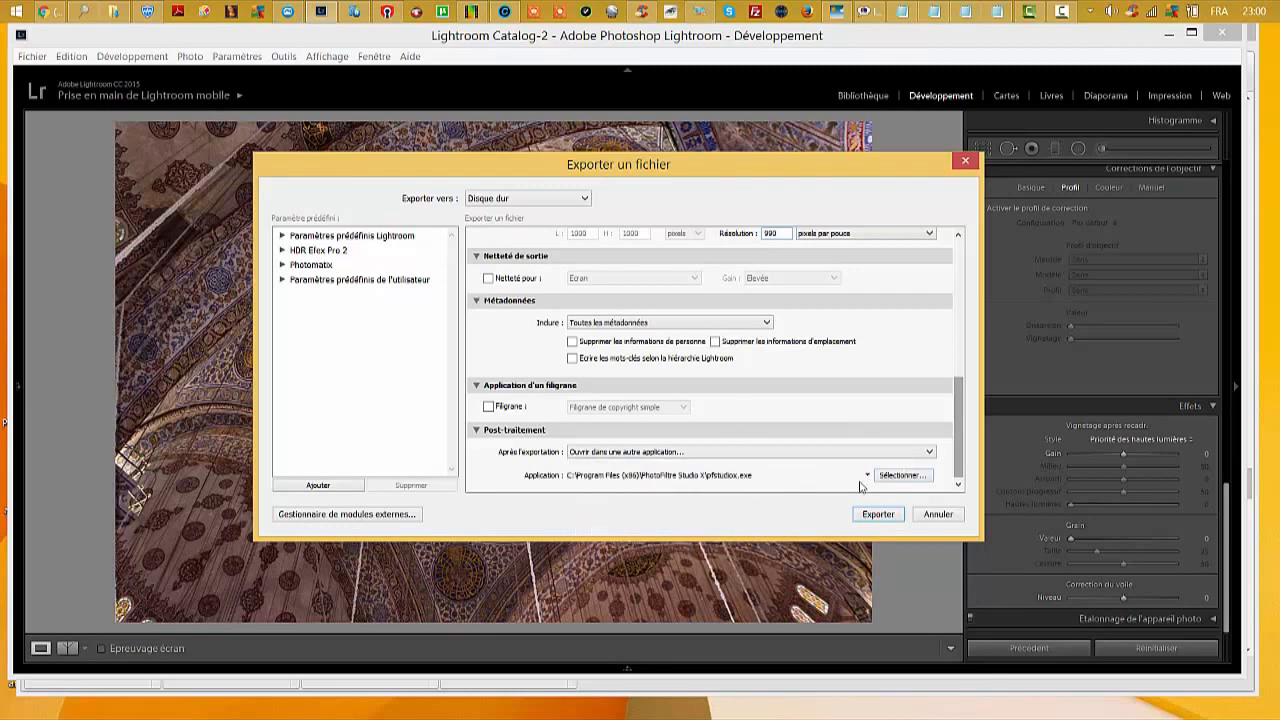
left_click(878, 514)
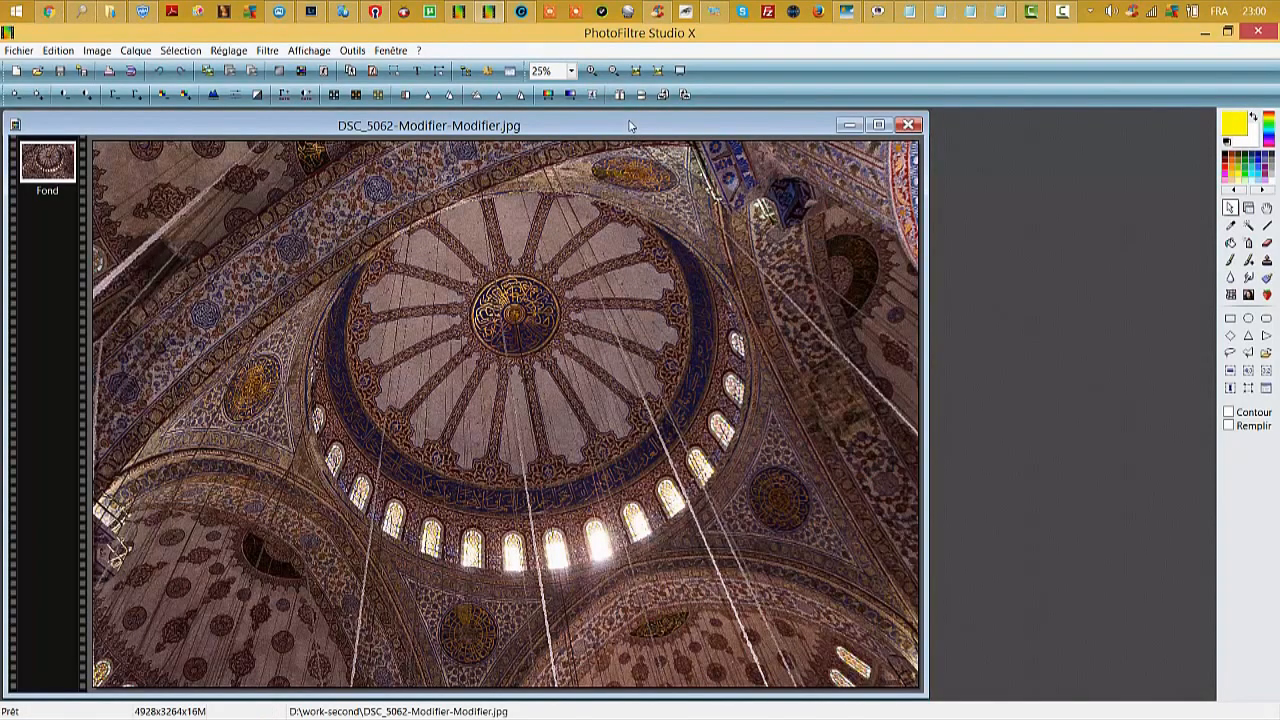
Step: Maximize the exported photo's window in PhotoFiltre Studio X and soften the image with the Flou filter
double_click(629, 125)
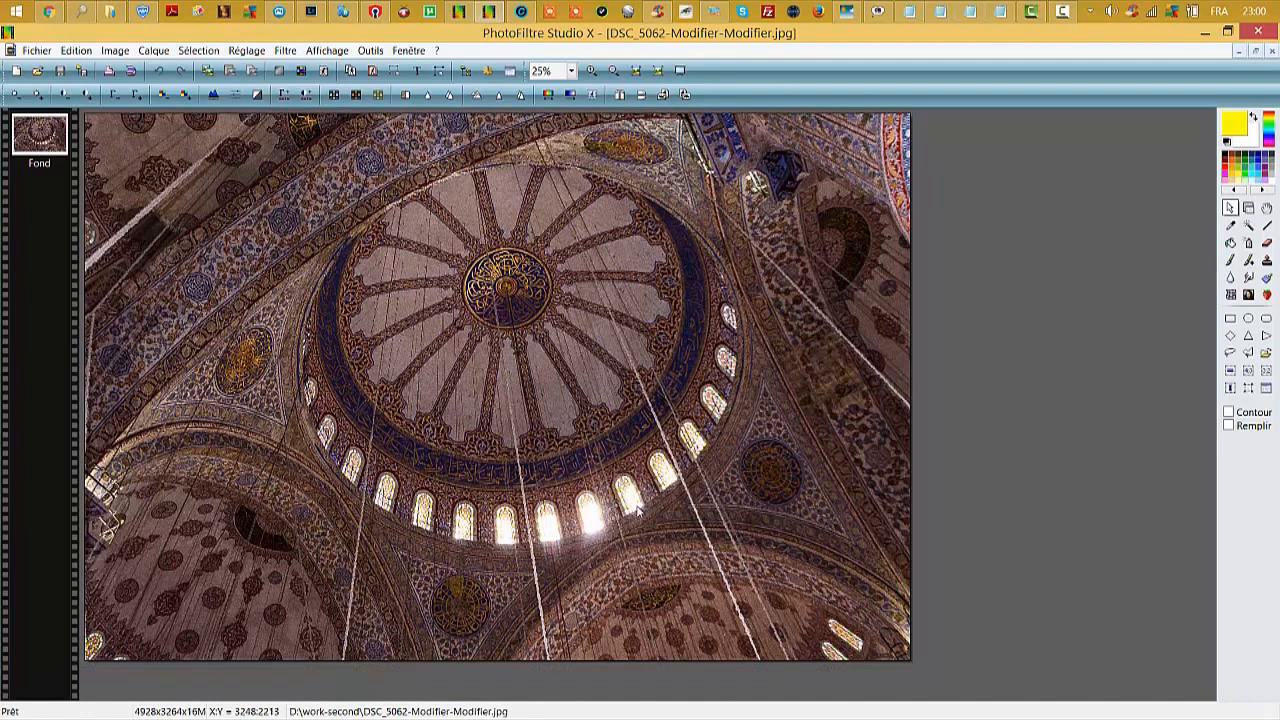
scroll(650, 515, "up", 1)
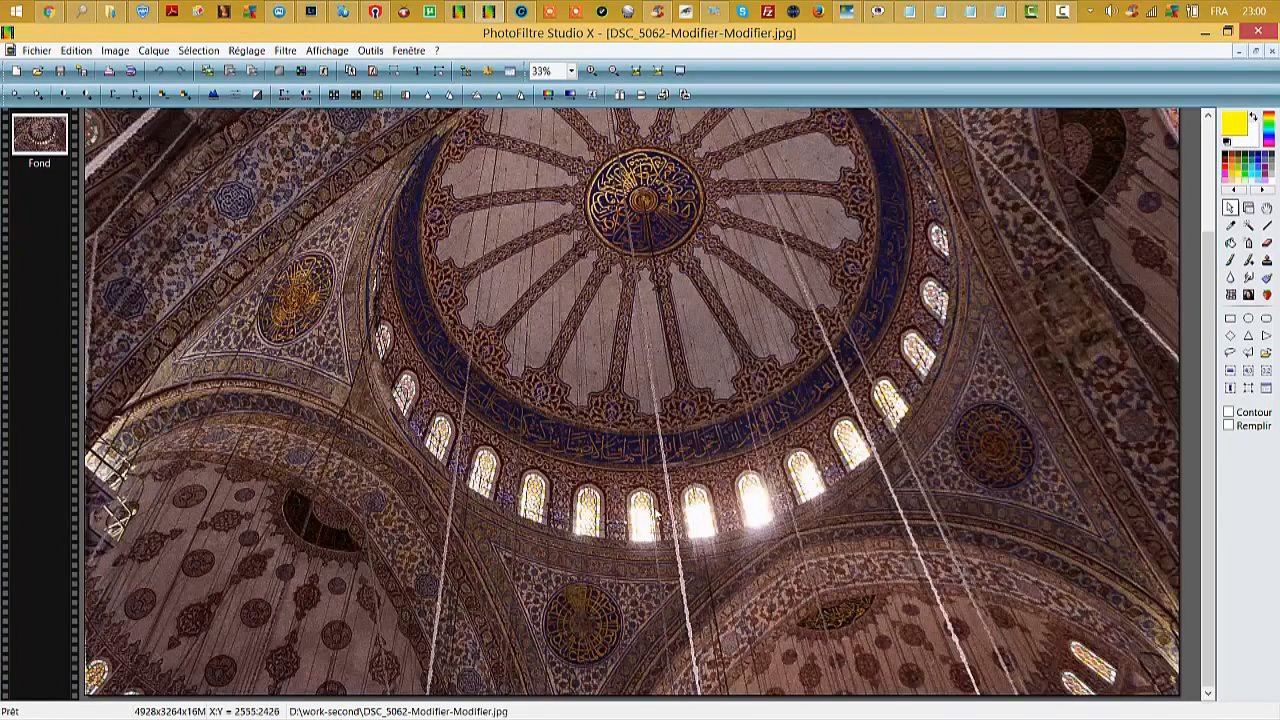
scroll(657, 509, "down", 1)
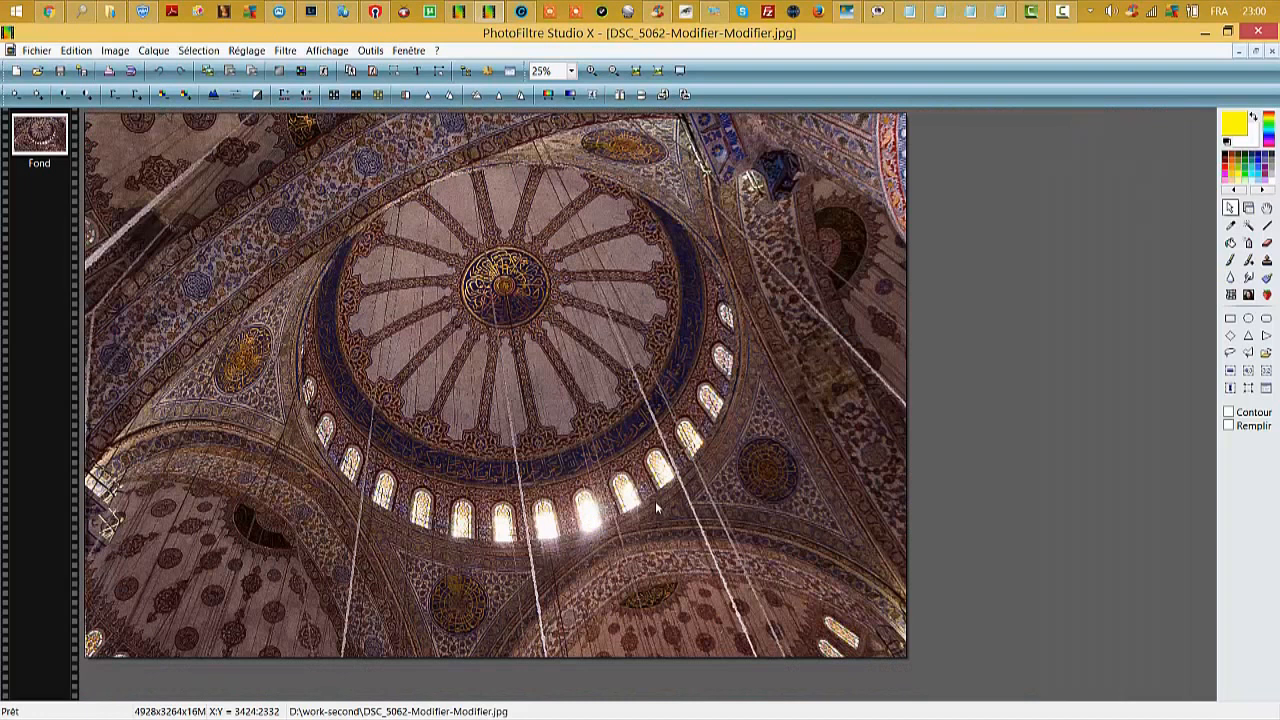
scroll(657, 509, "up", 1)
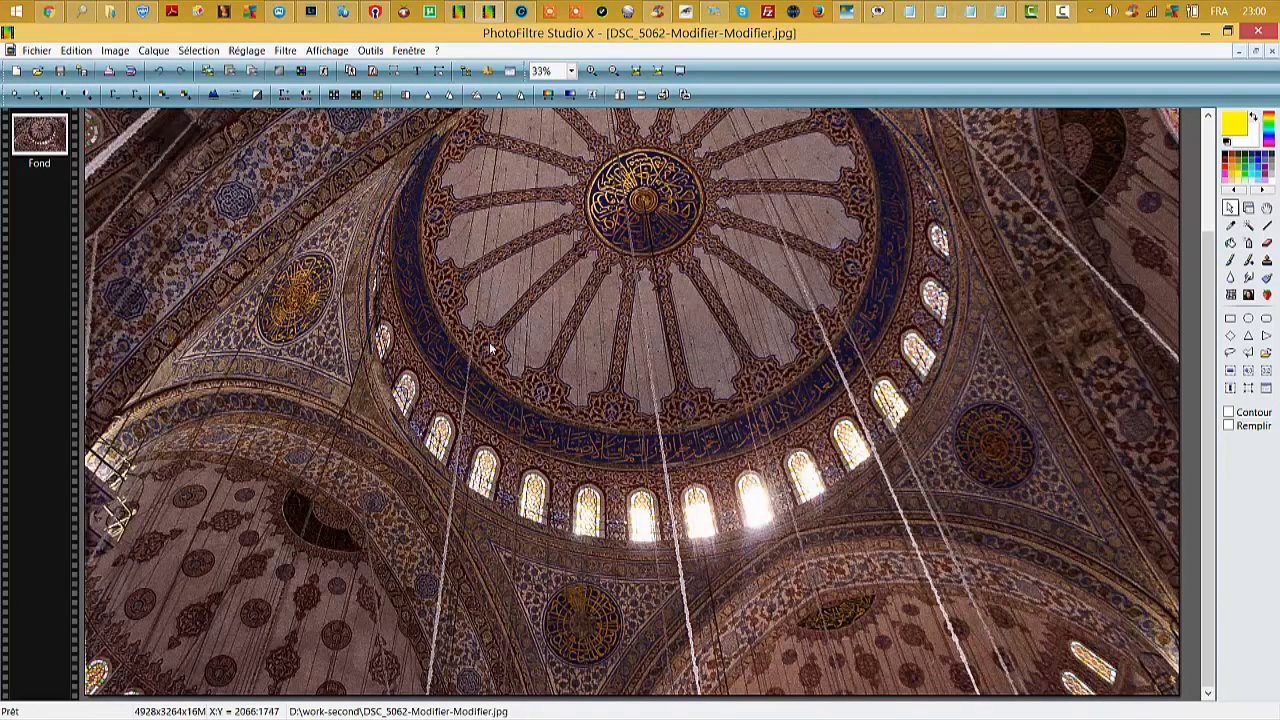
left_click(285, 51)
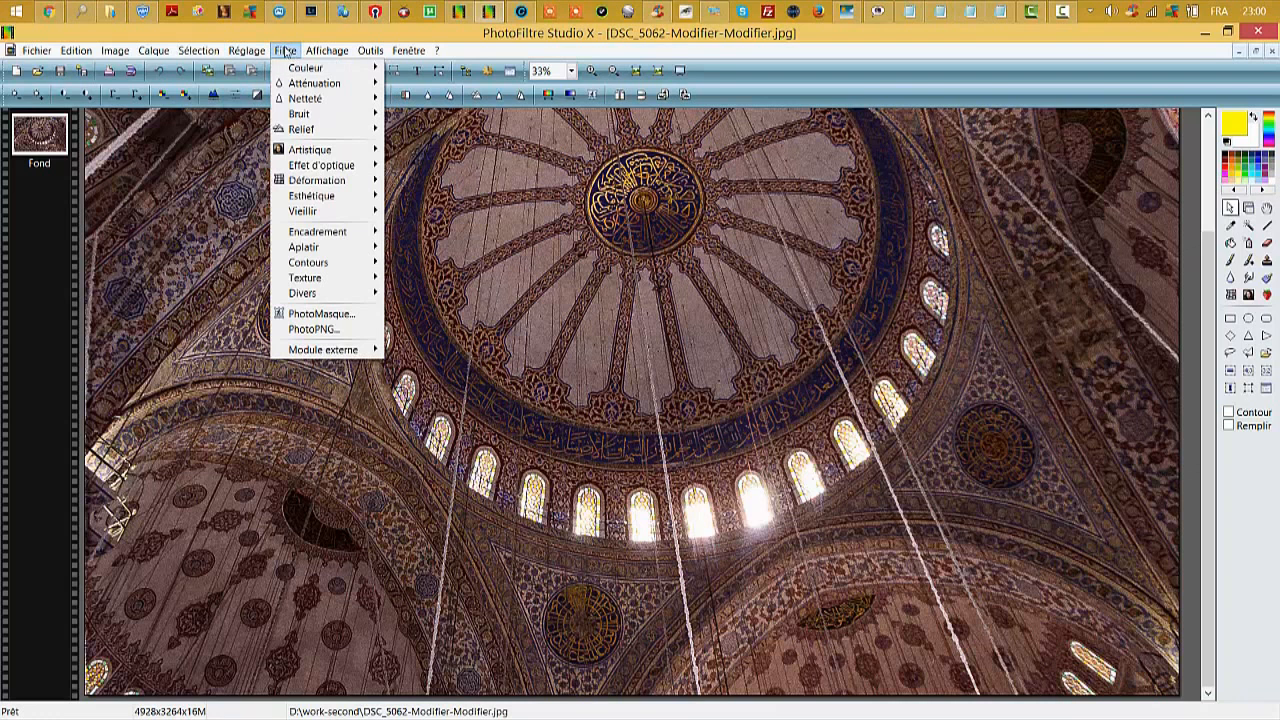
mouse_move(310, 84)
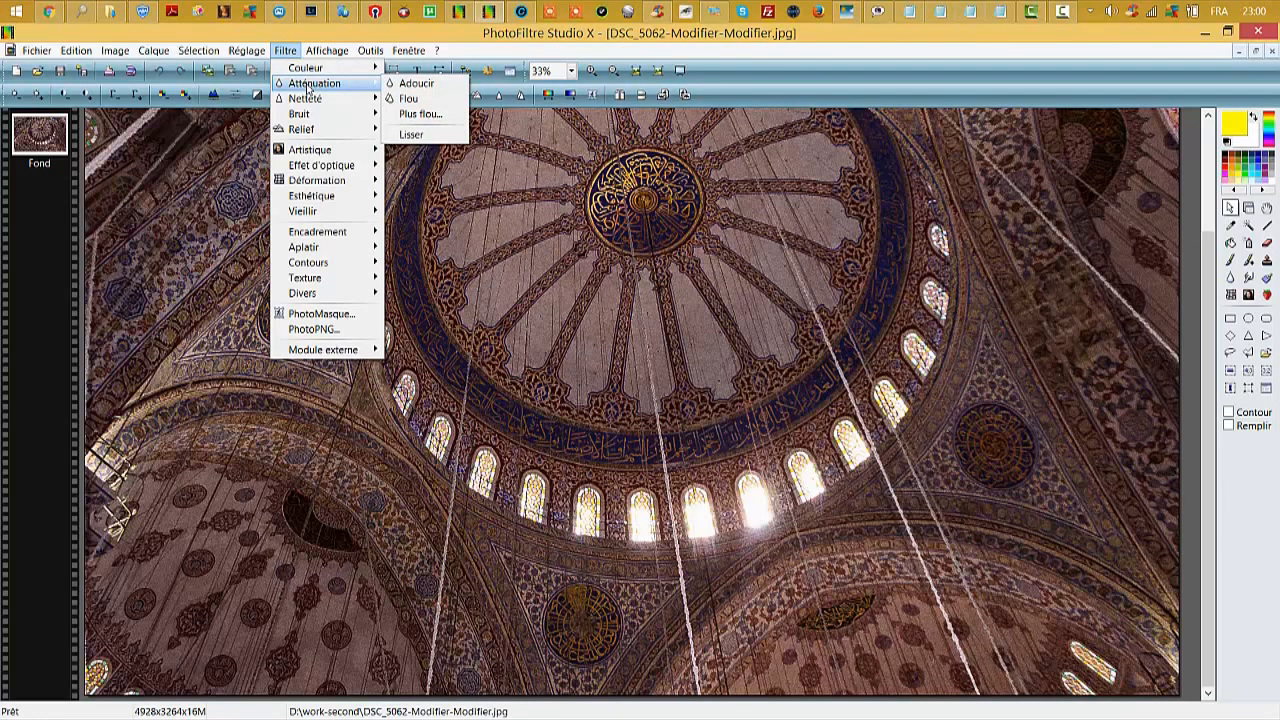
left_click(423, 100)
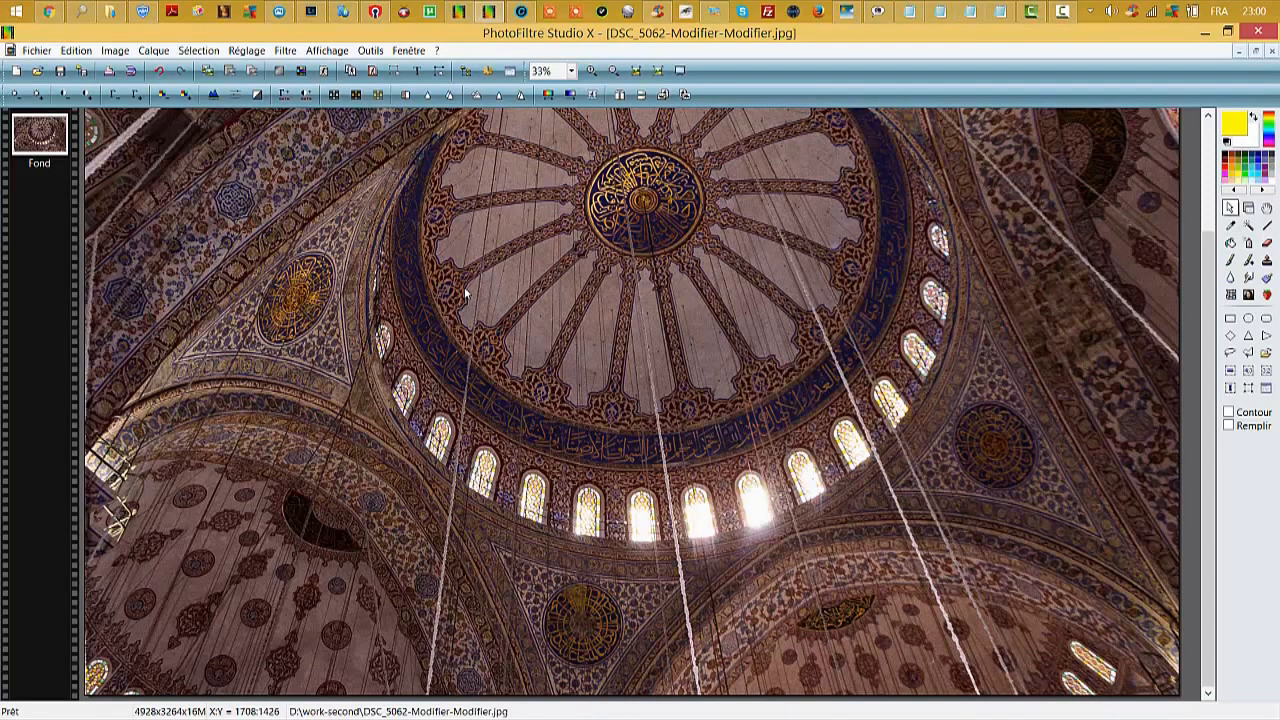
Step: Sharpen the photo by applying the Contours plus nets filter twice, and inspect the result at 25% and 33% zoom
left_click(285, 51)
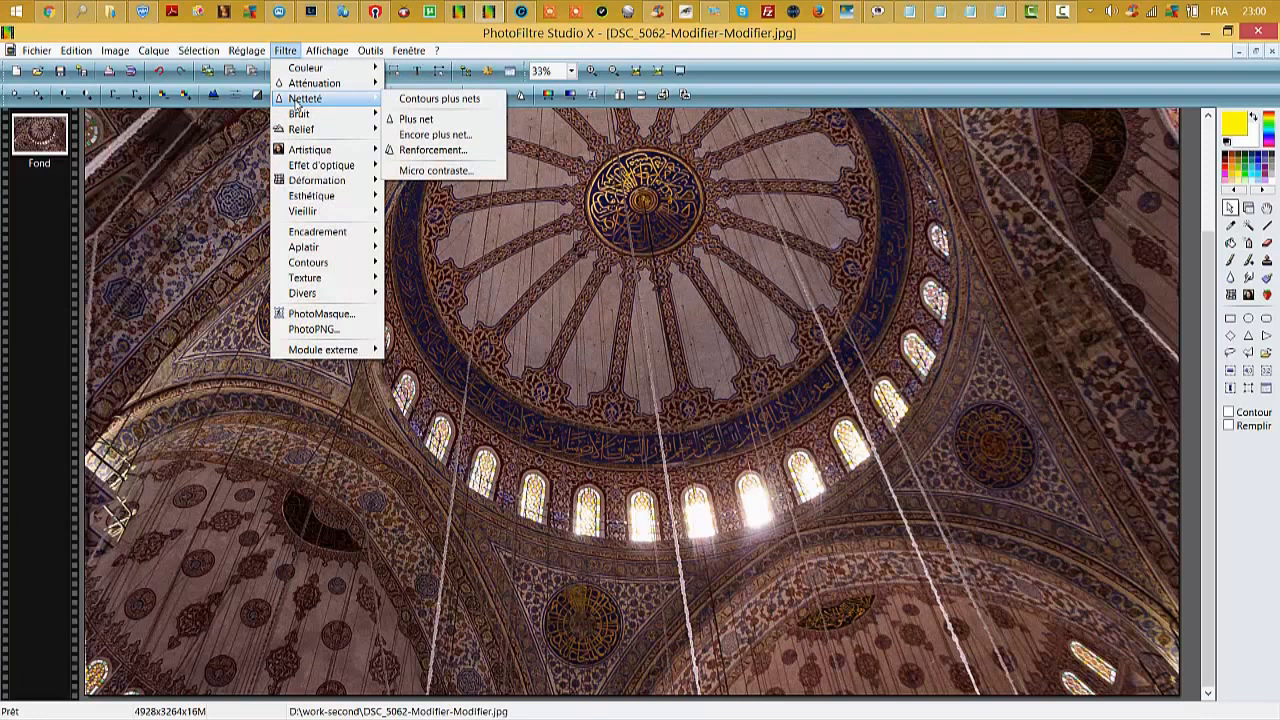
left_click(425, 101)
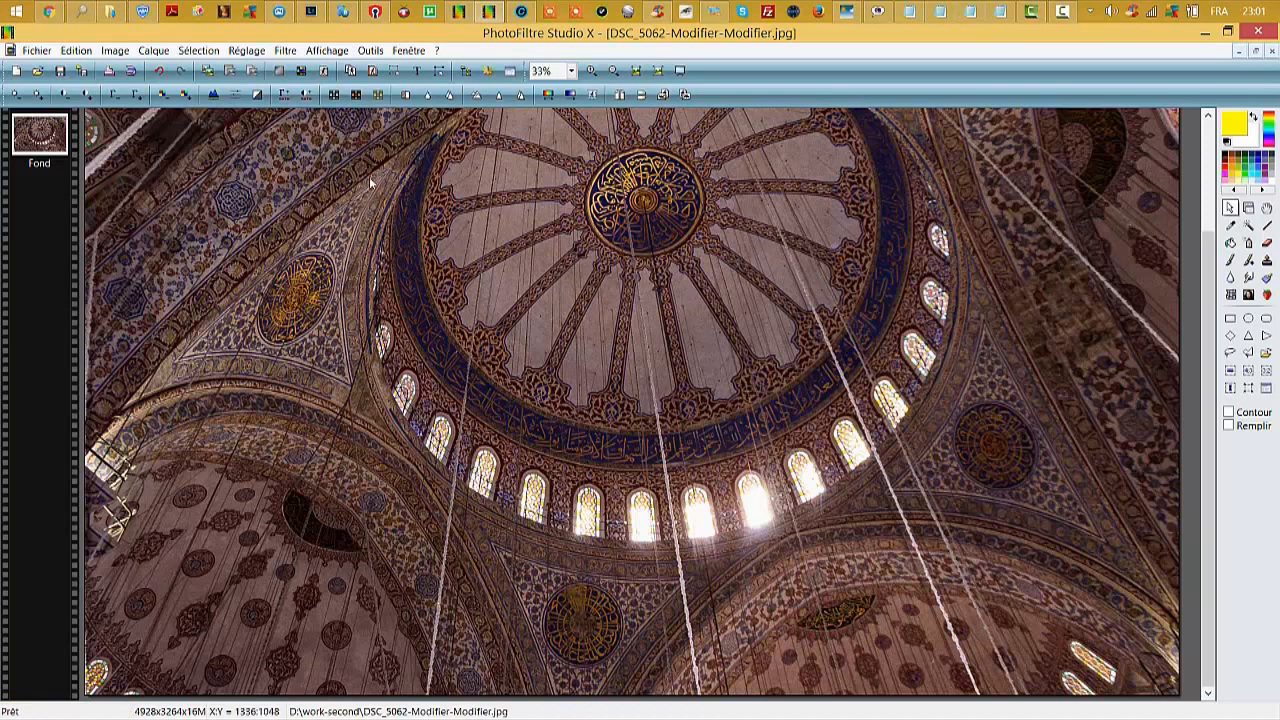
left_click(285, 50)
mouse_move(281, 86)
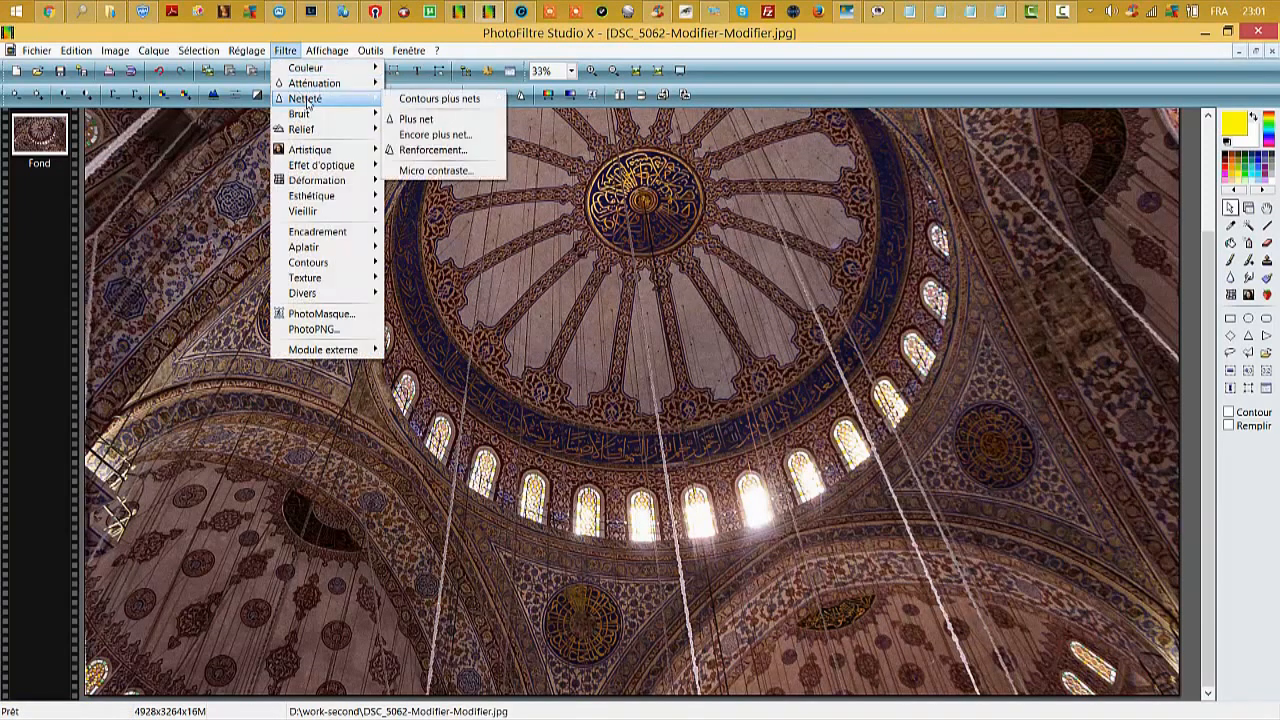
left_click(424, 100)
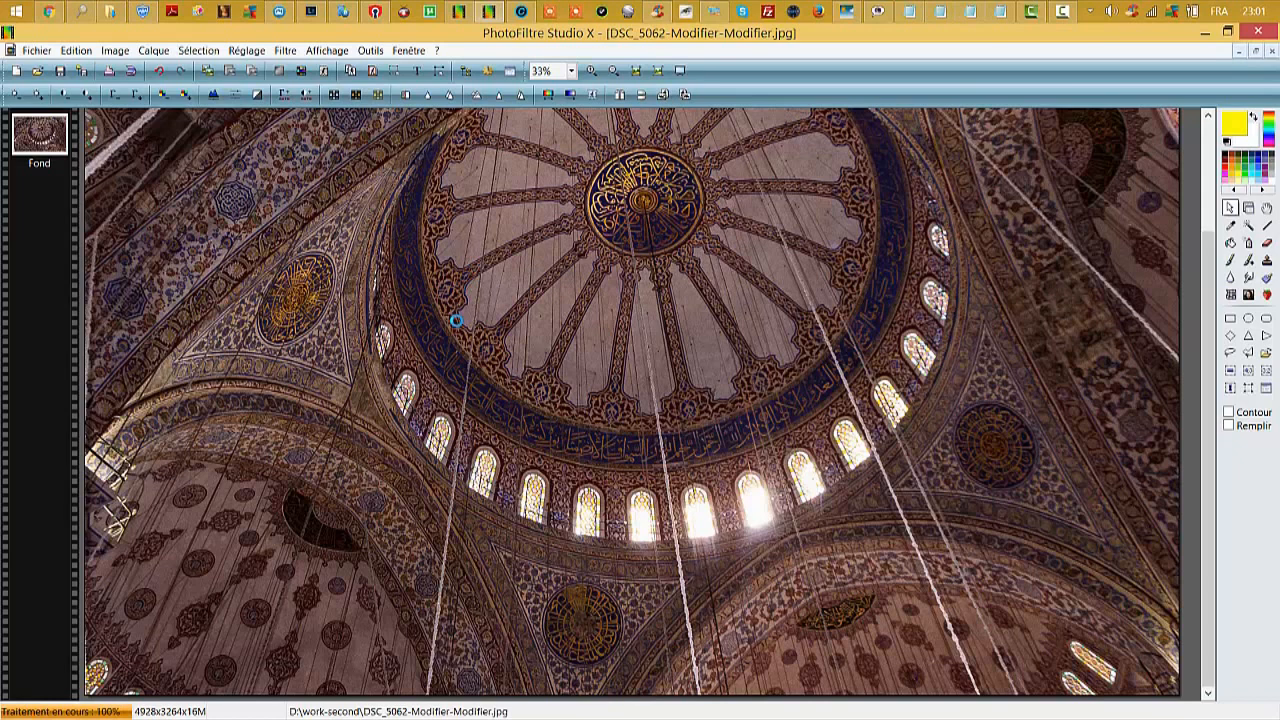
scroll(463, 343, "down", 1)
scroll(462, 338, "down", 2)
scroll(462, 338, "up", 2)
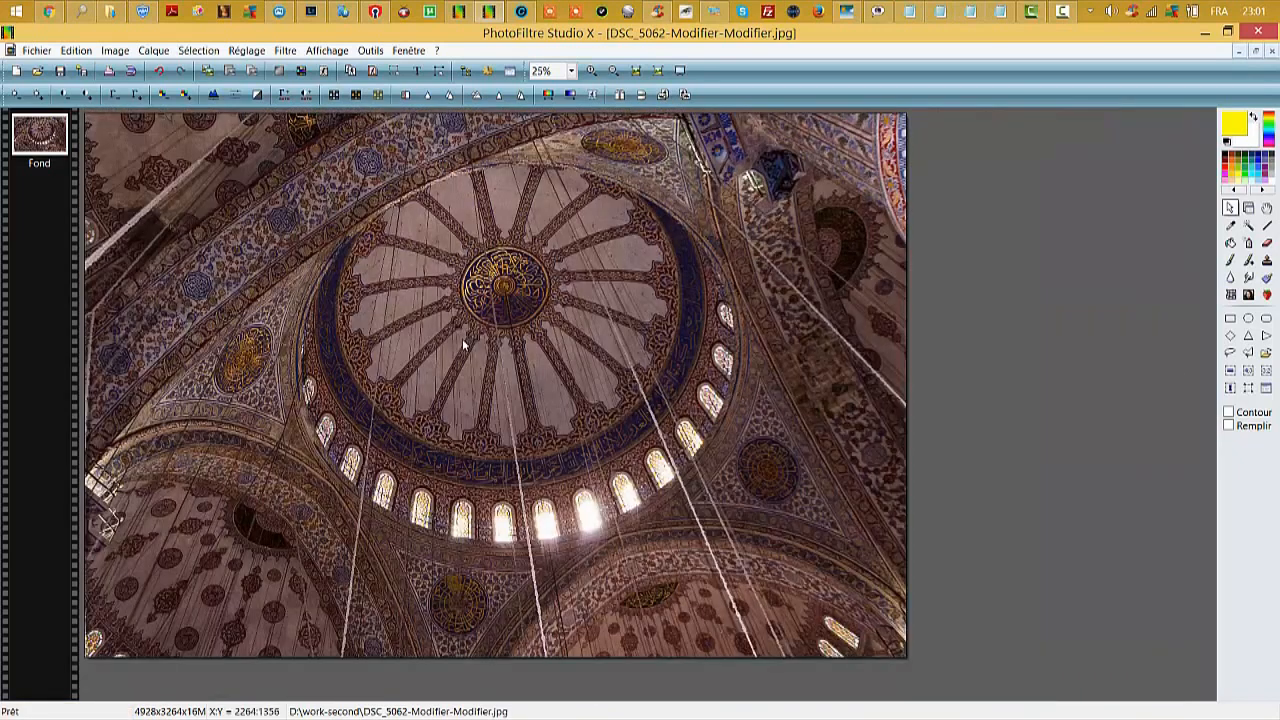
scroll(462, 338, "up", 1)
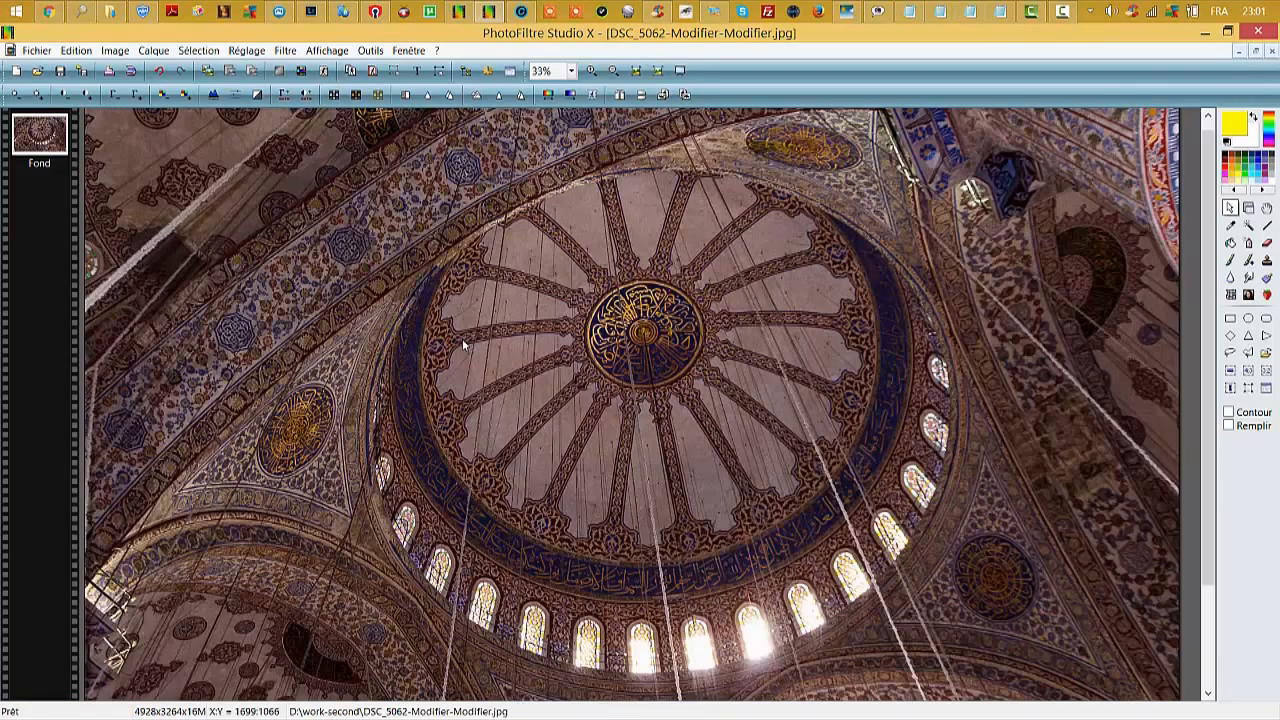
scroll(463, 343, "down", 1)
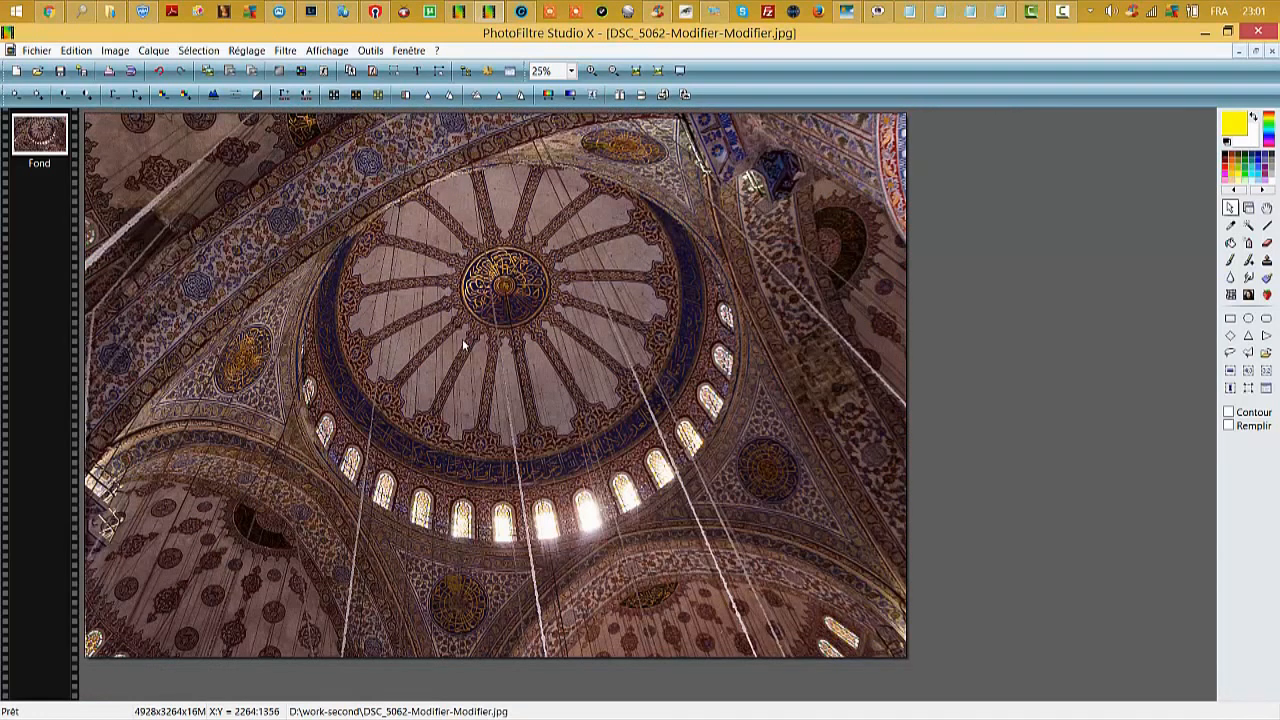